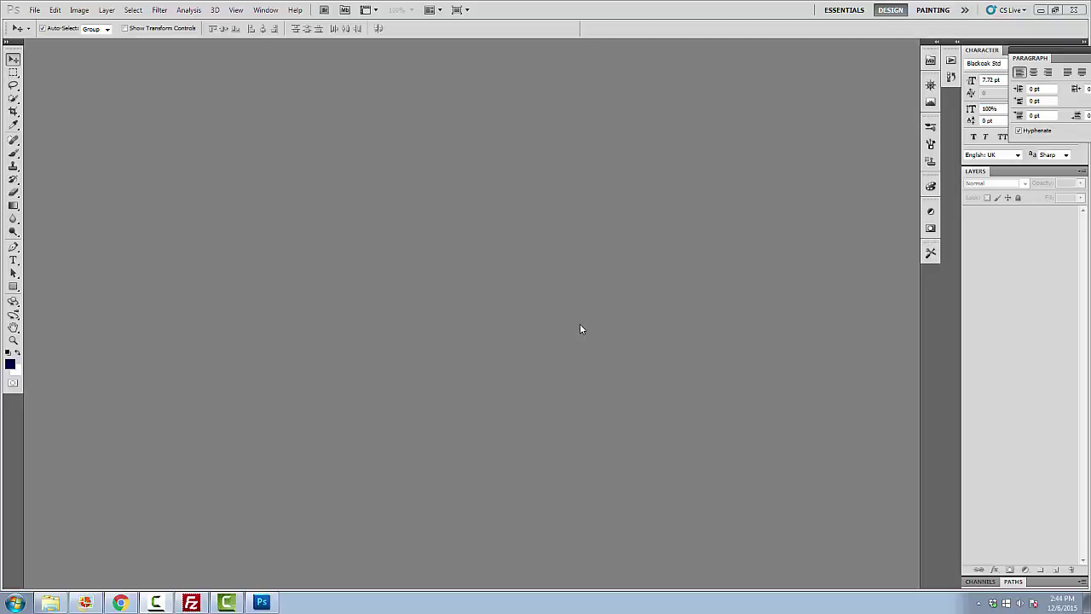
Look through the File and Image menus without choosing anything, then bring the desktop into view.
left_click(120, 603)
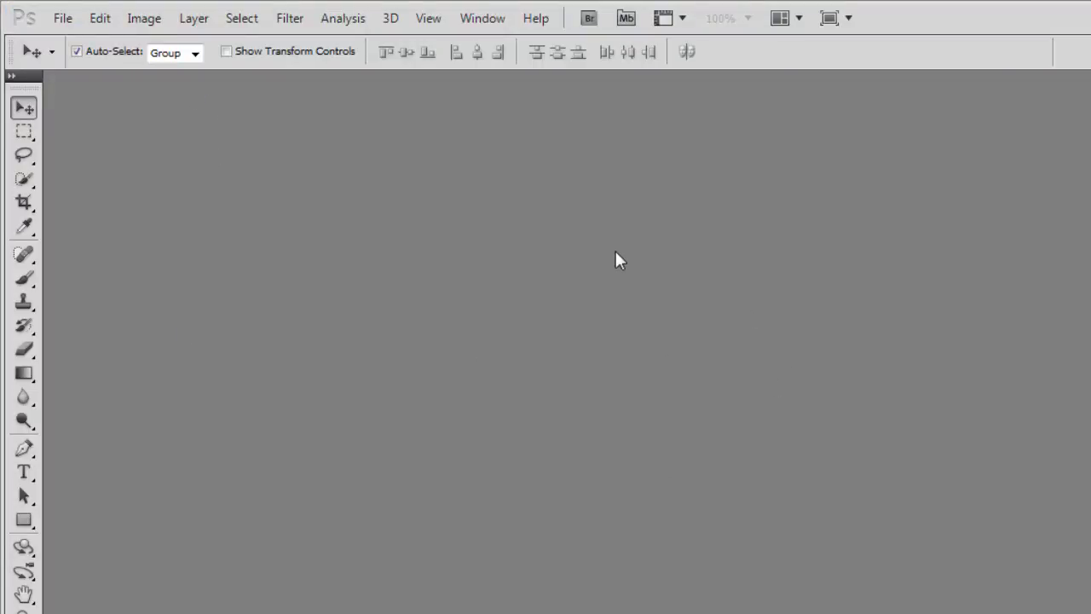
left_click(61, 21)
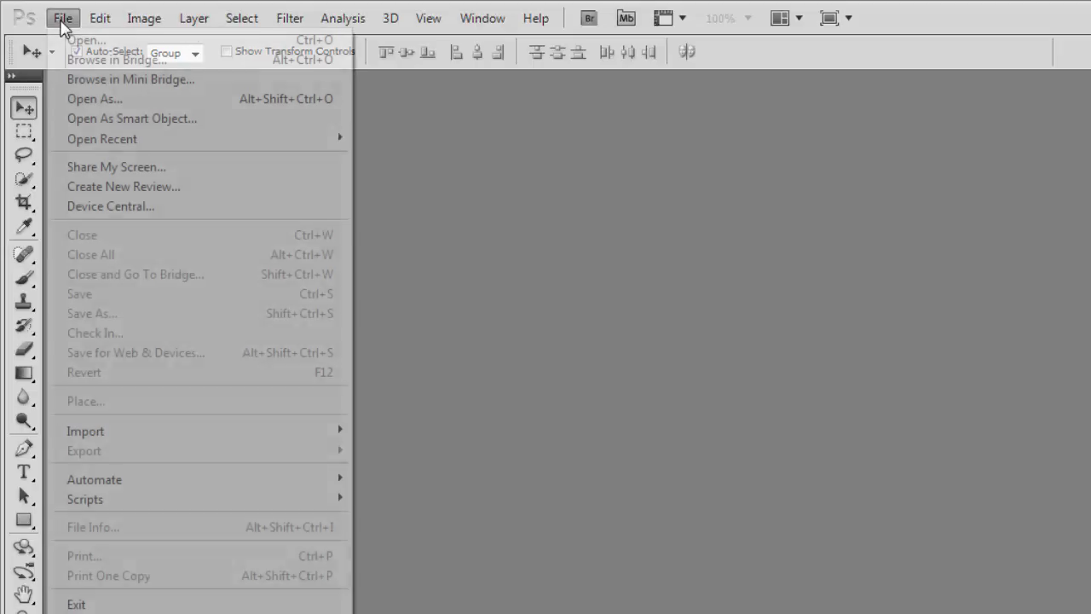
left_click(955, 430)
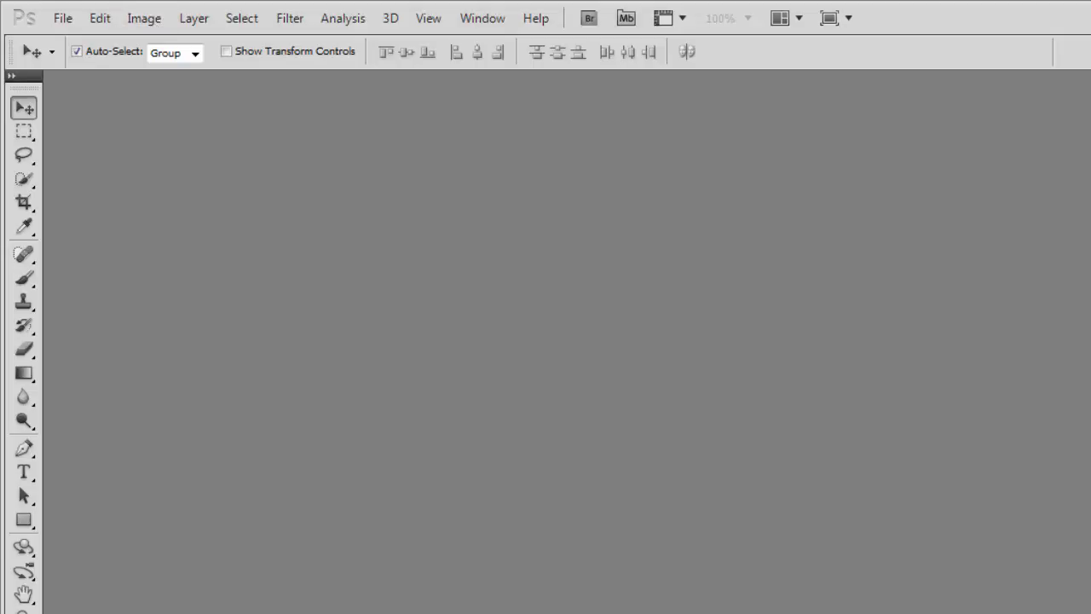
left_click(145, 30)
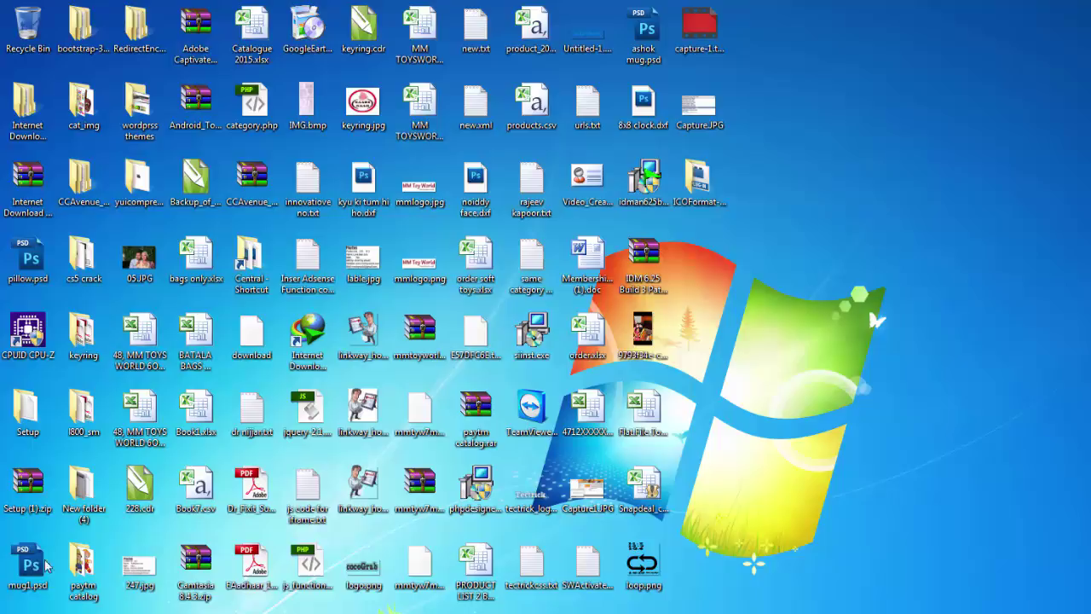
Inspect the ICOFormat-2.1f1-win64 plugin folder on the desktop, then close its window.
double_click(703, 182)
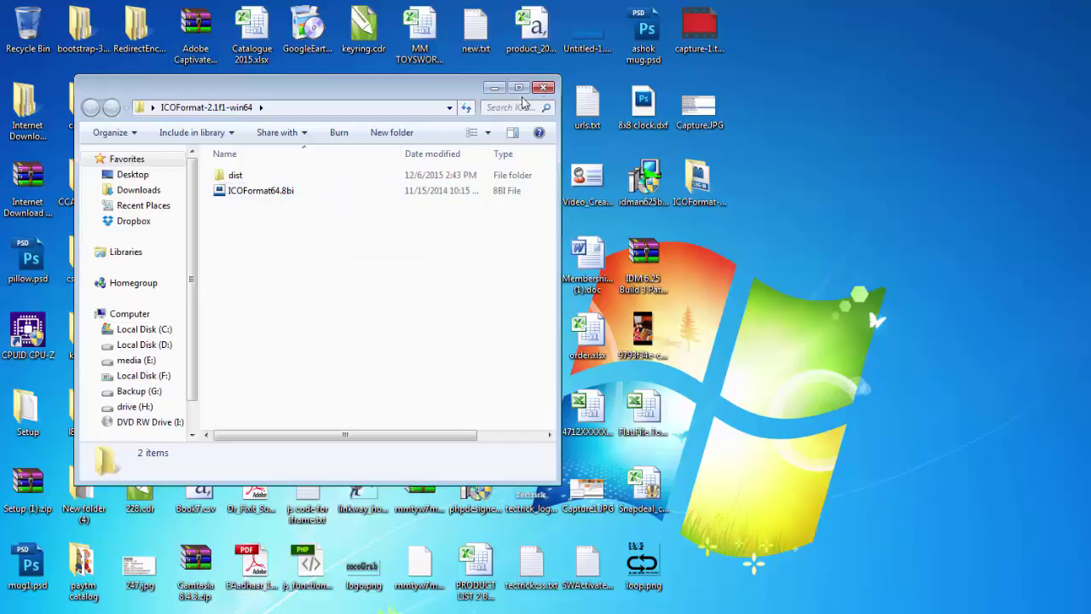
left_click(543, 87)
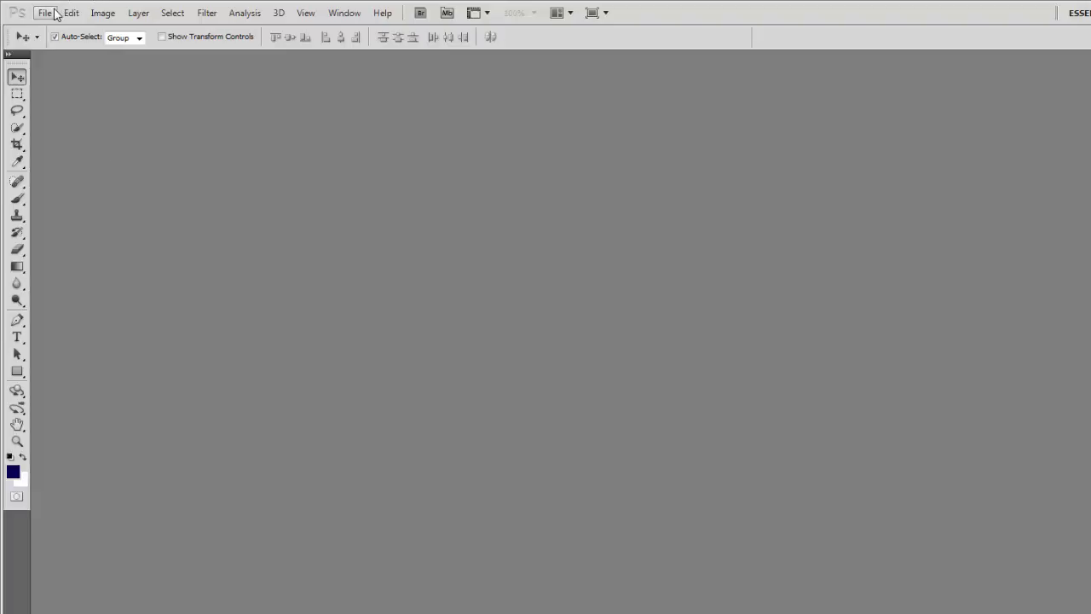
Set Desktop\ICOFormat-2.1f1-win64 as the Additional Plug-Ins Folder in Plug-Ins preferences and confirm.
left_click(102, 13)
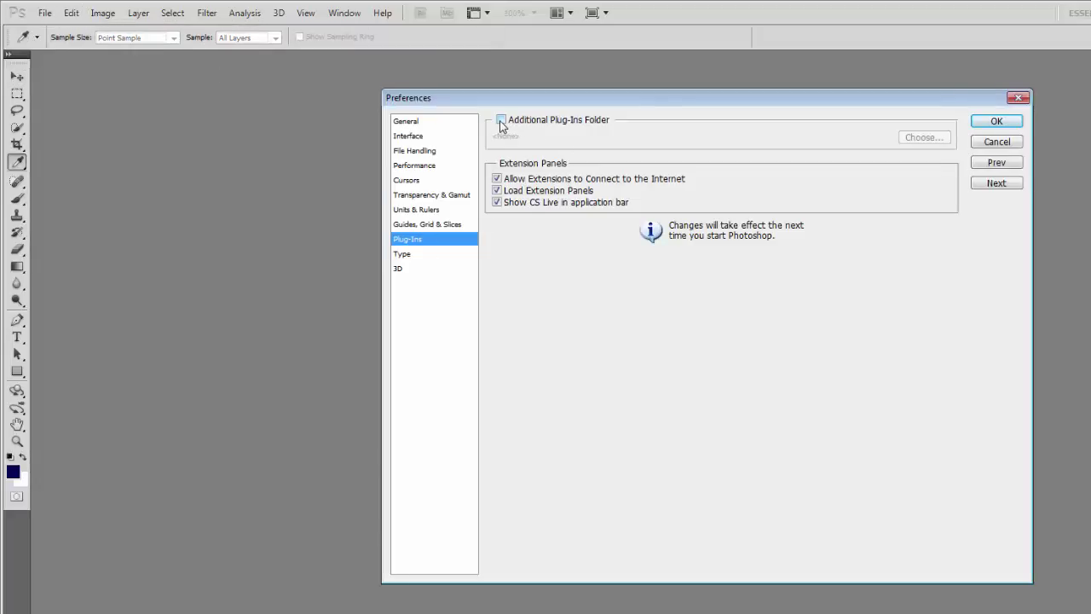
left_click(501, 121)
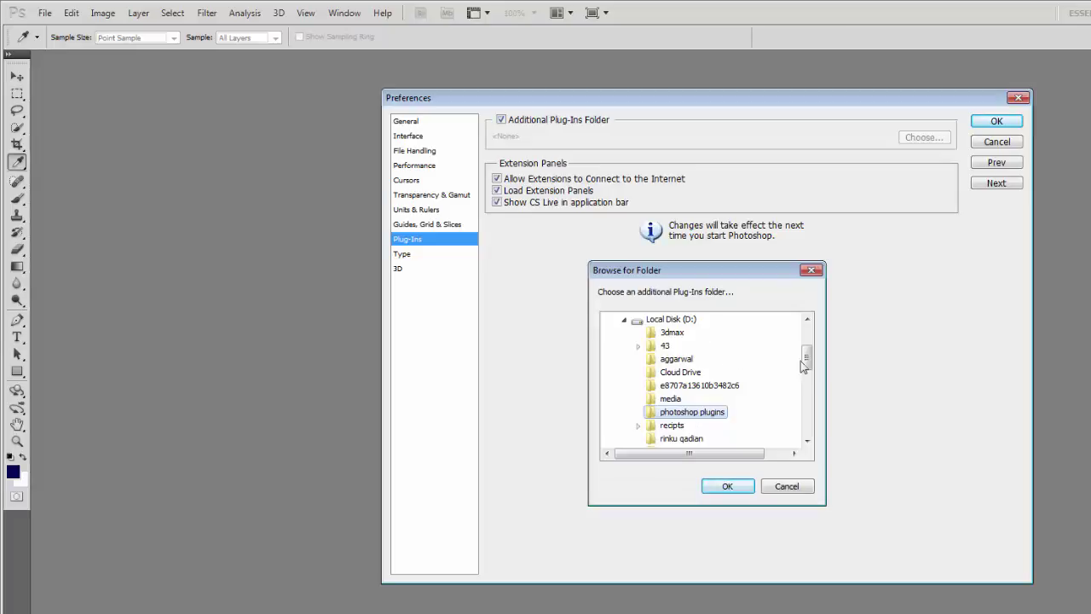
left_click_drag(806, 359, 816, 331)
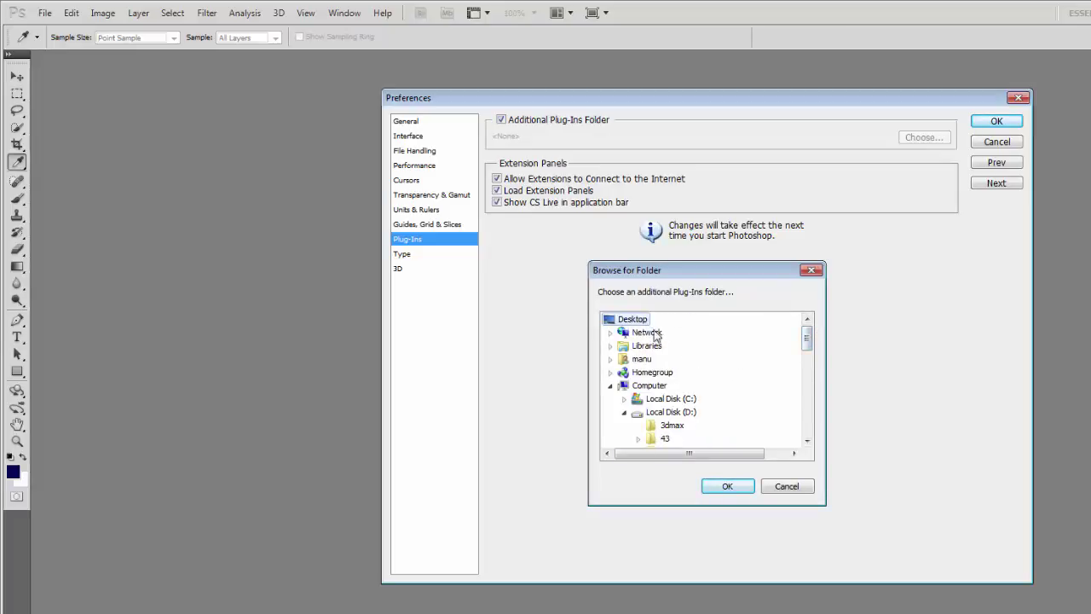
double_click(644, 324)
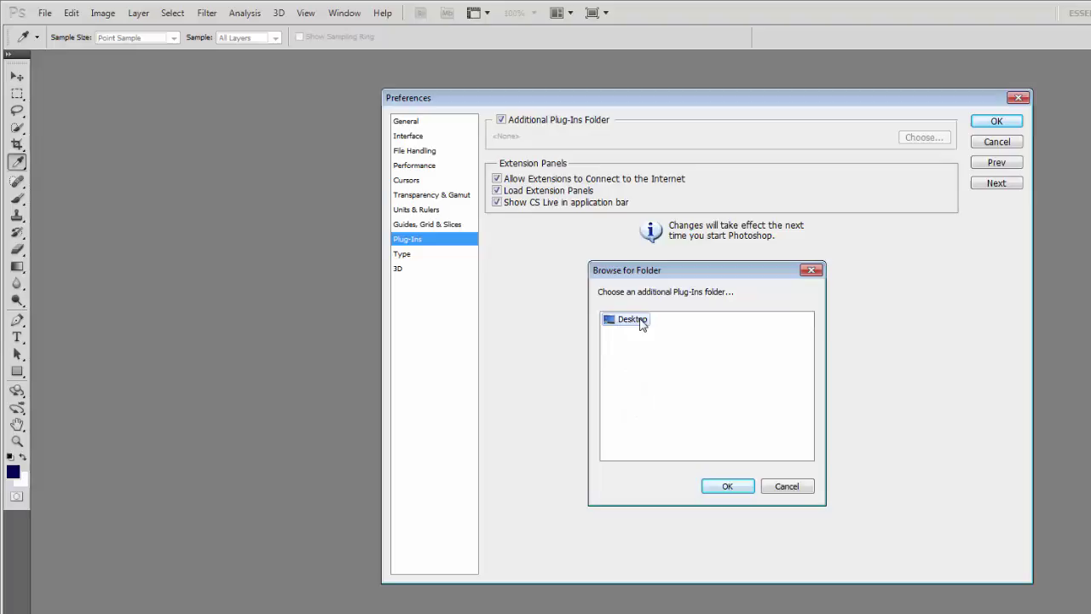
double_click(642, 324)
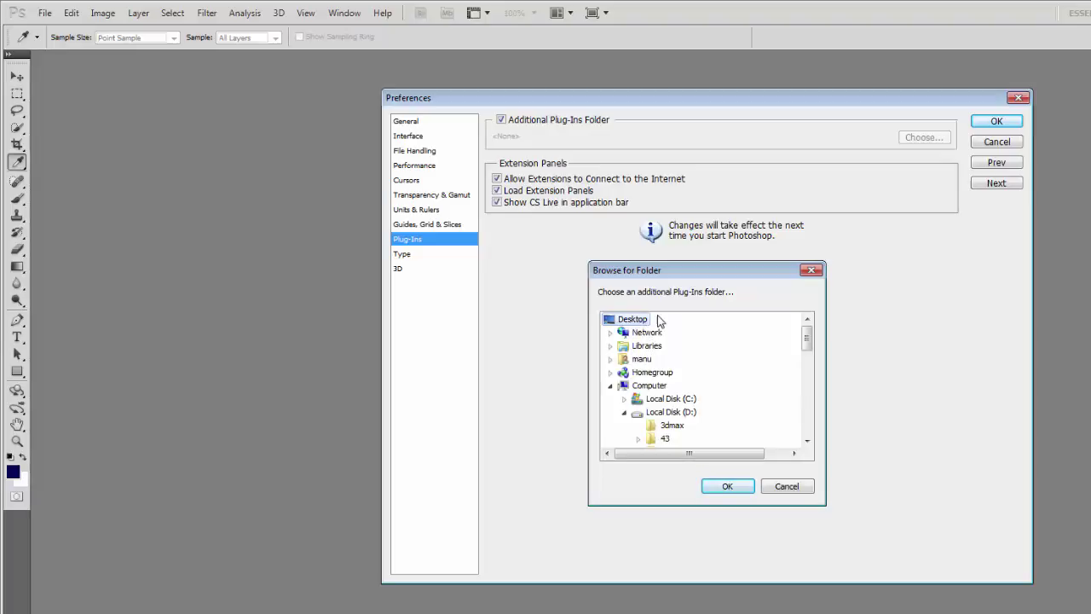
scroll(658, 320, "down", 5)
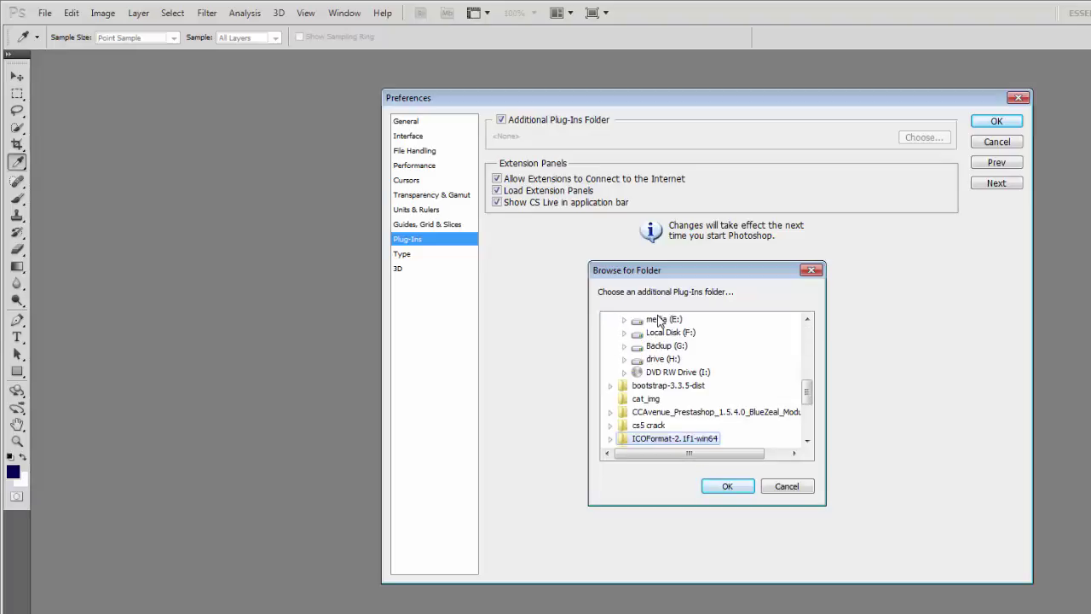
left_click(721, 488)
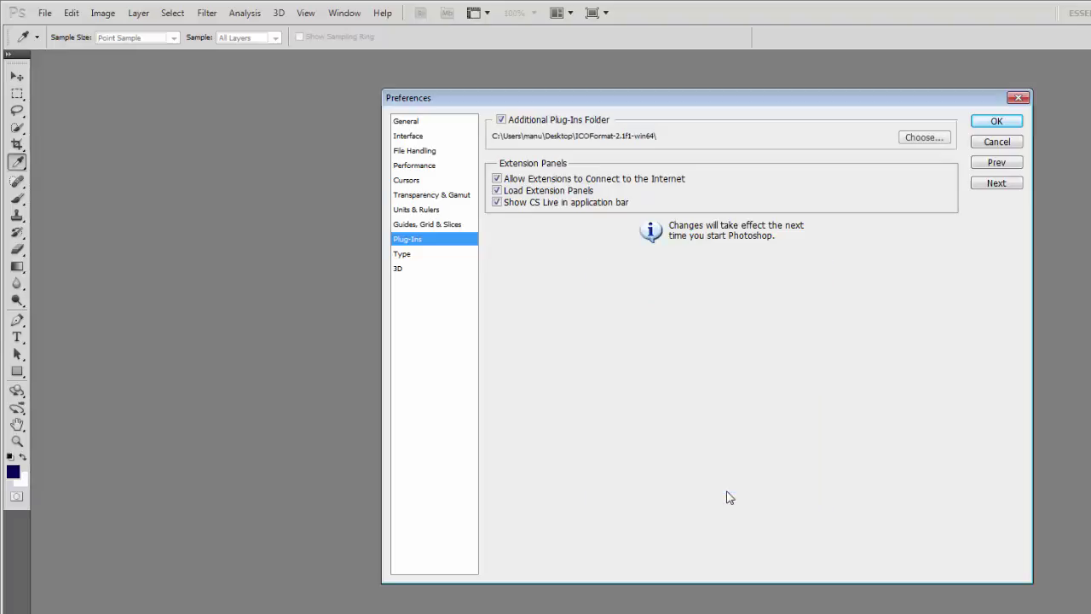
left_click(993, 122)
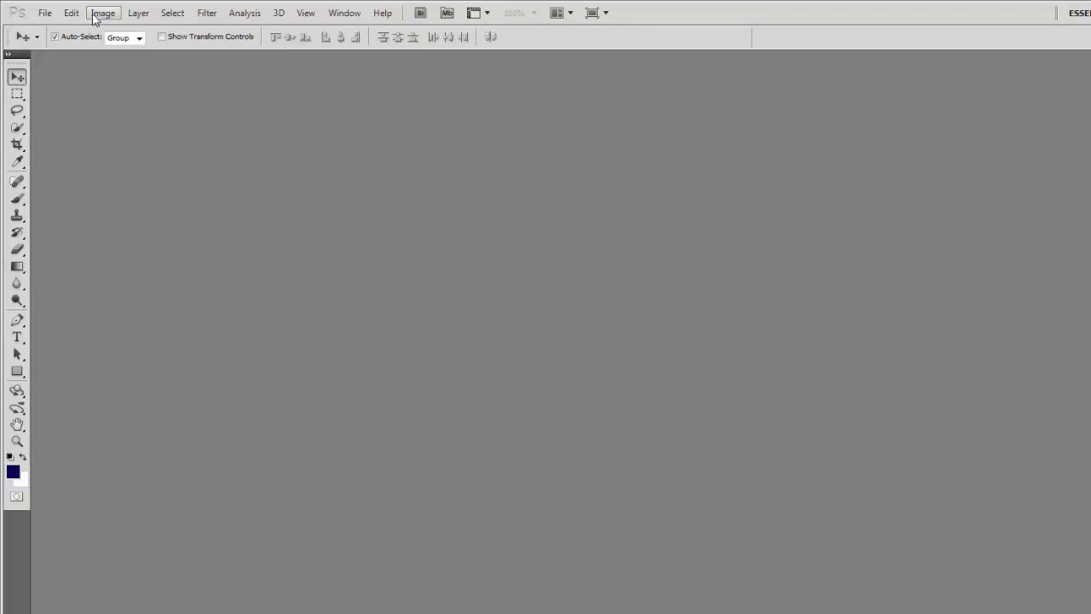
Create a new 16×16-pixel document with a transparent background.
left_click(44, 13)
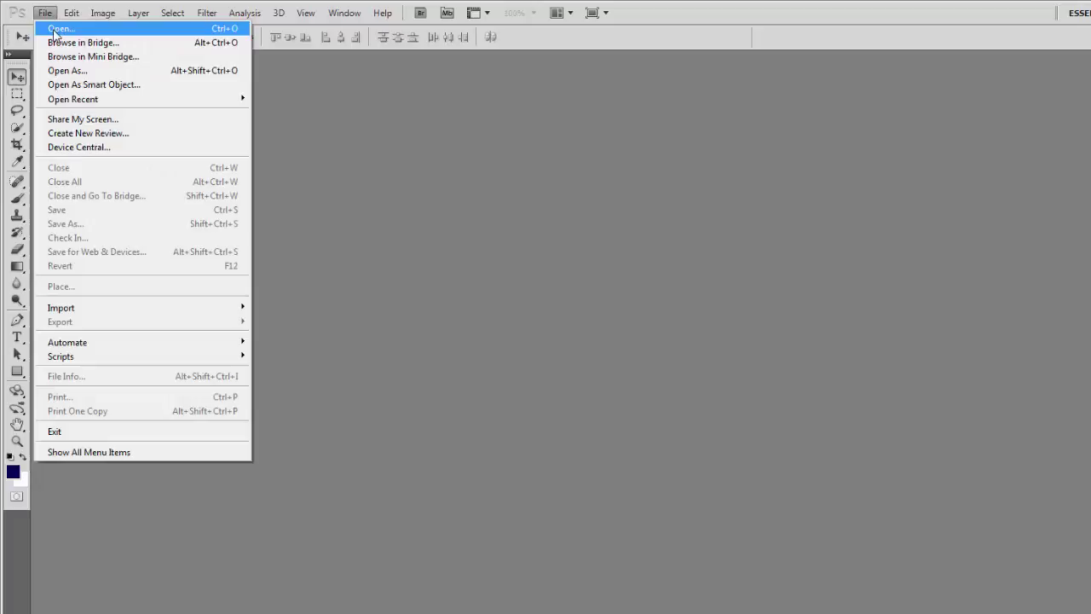
left_click(481, 329)
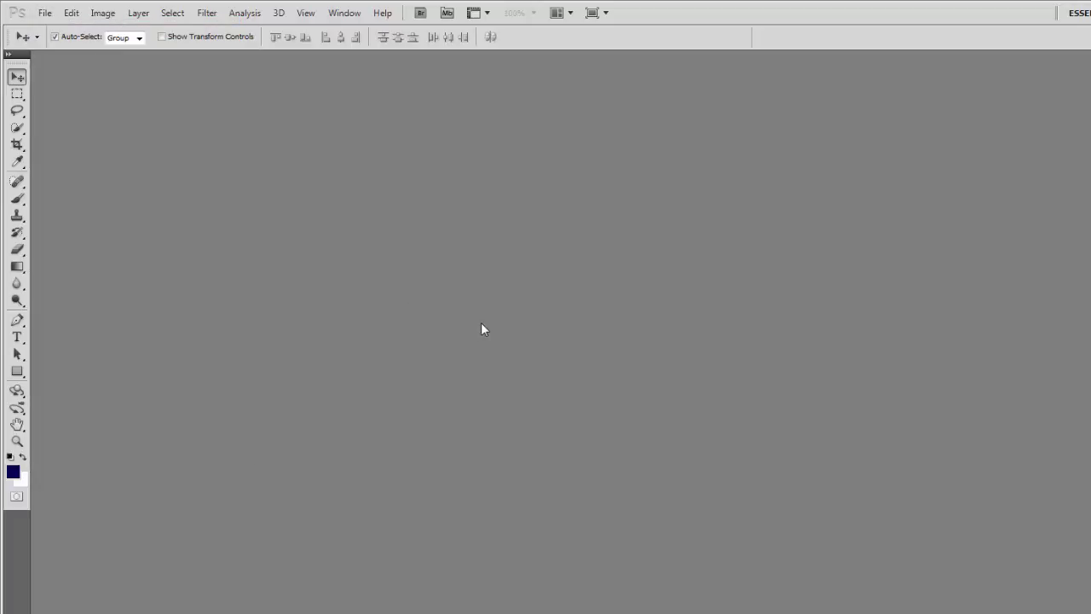
key("ctrl+n")
left_click(723, 198)
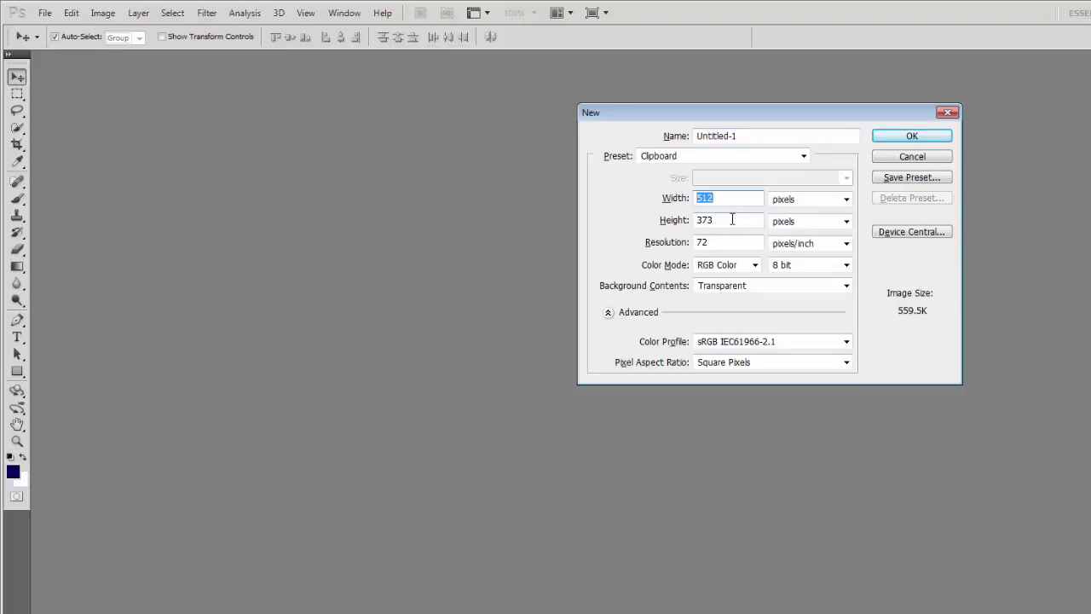
type("16")
key("Tab")
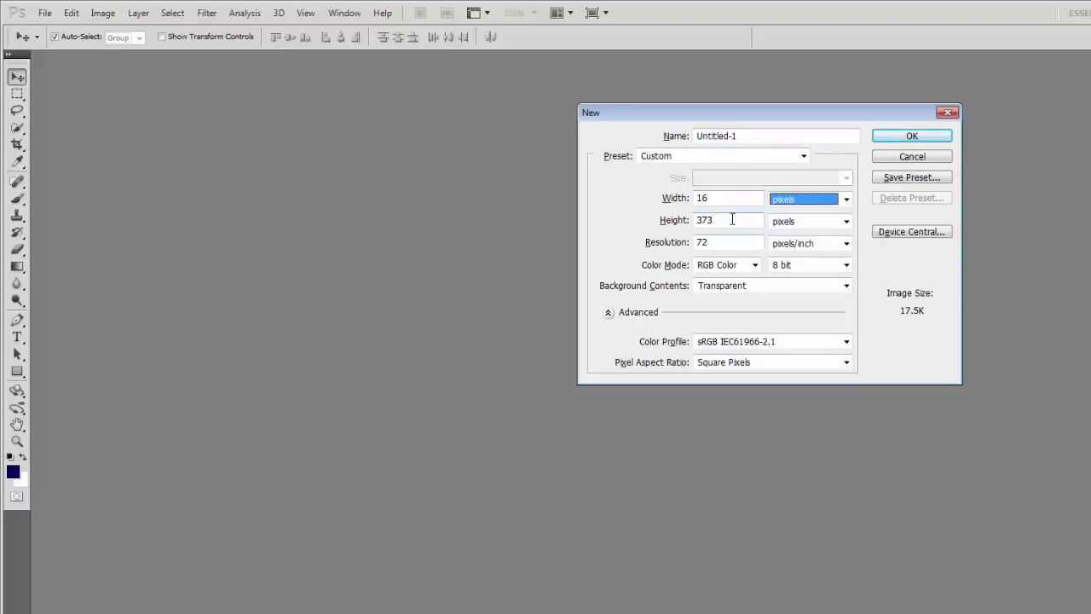
key("Tab")
type("16")
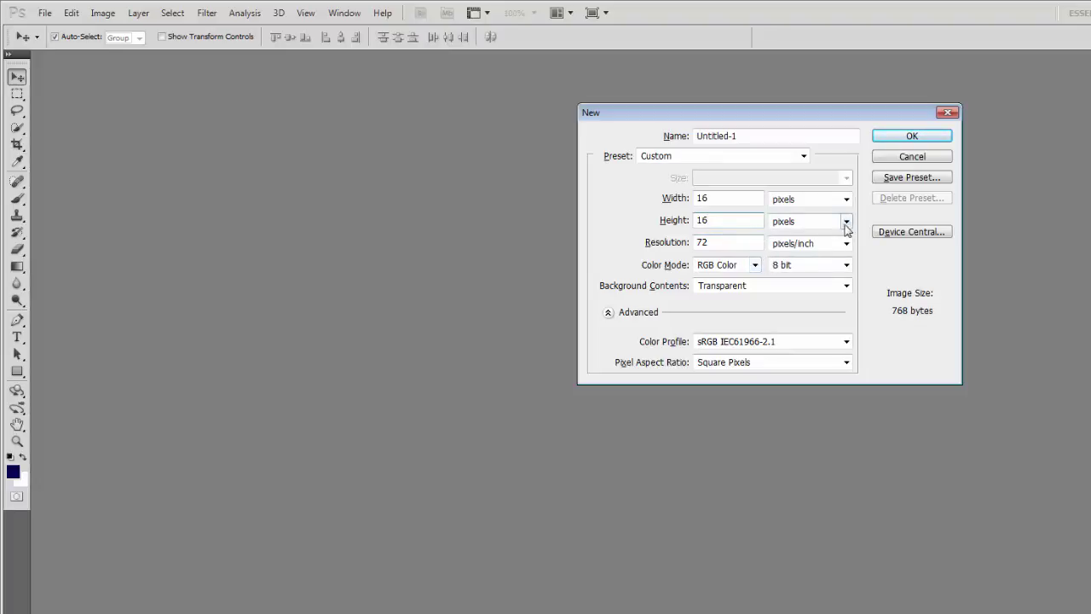
double_click(728, 199)
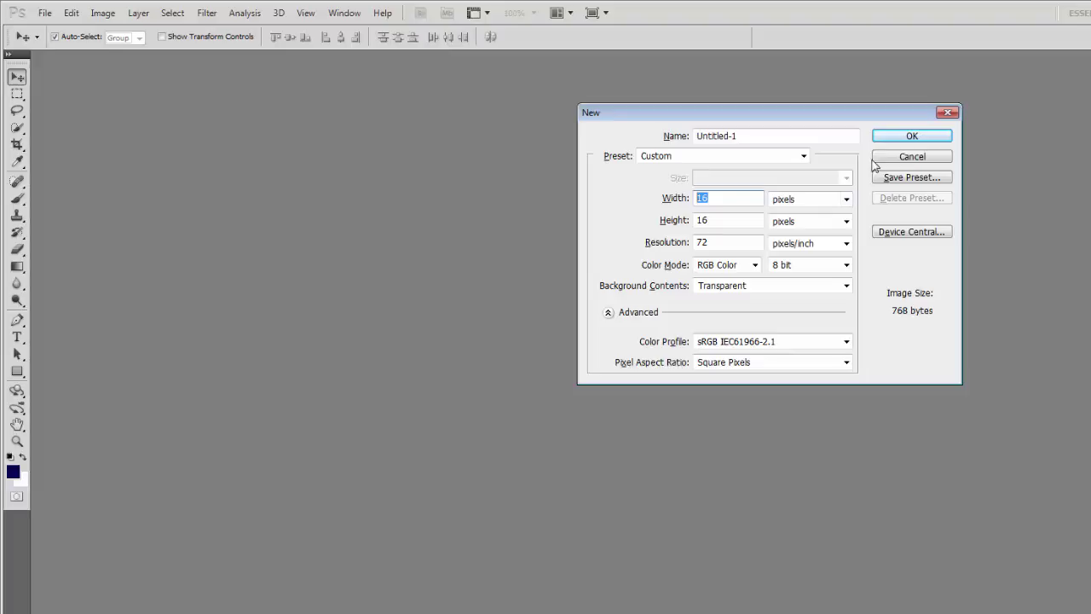
left_click(909, 138)
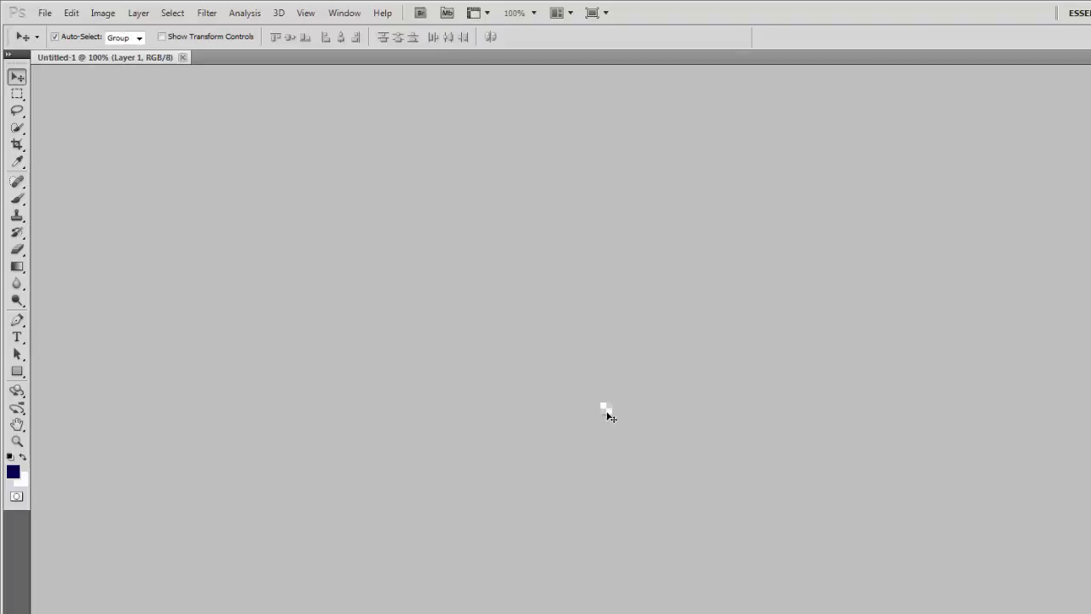
Zoom in on the tiny canvas to 3200%.
key("z")
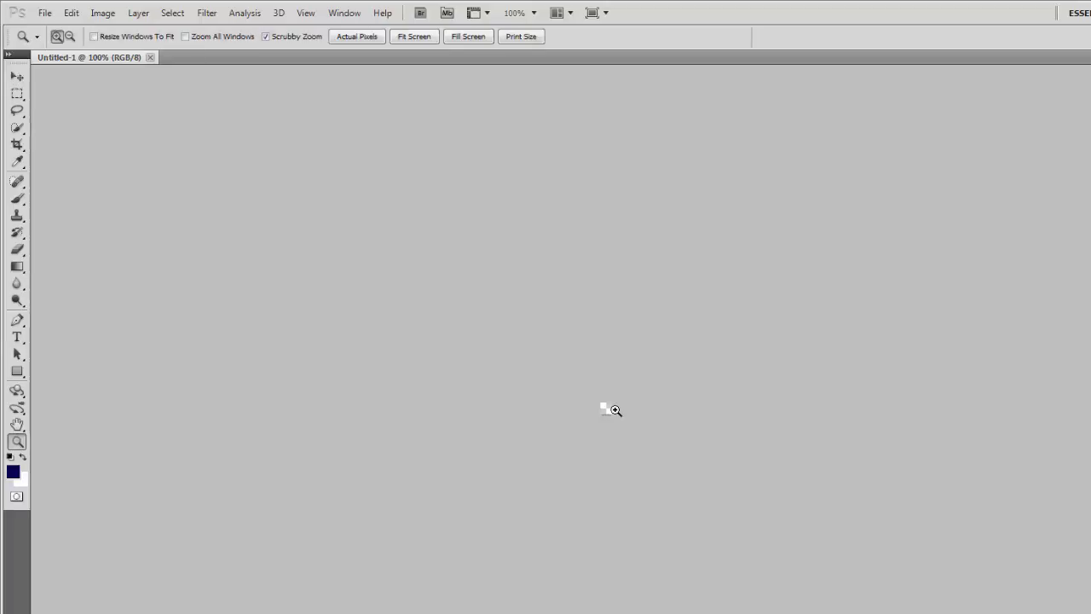
left_click(611, 411)
left_click_drag(611, 412, 616, 415)
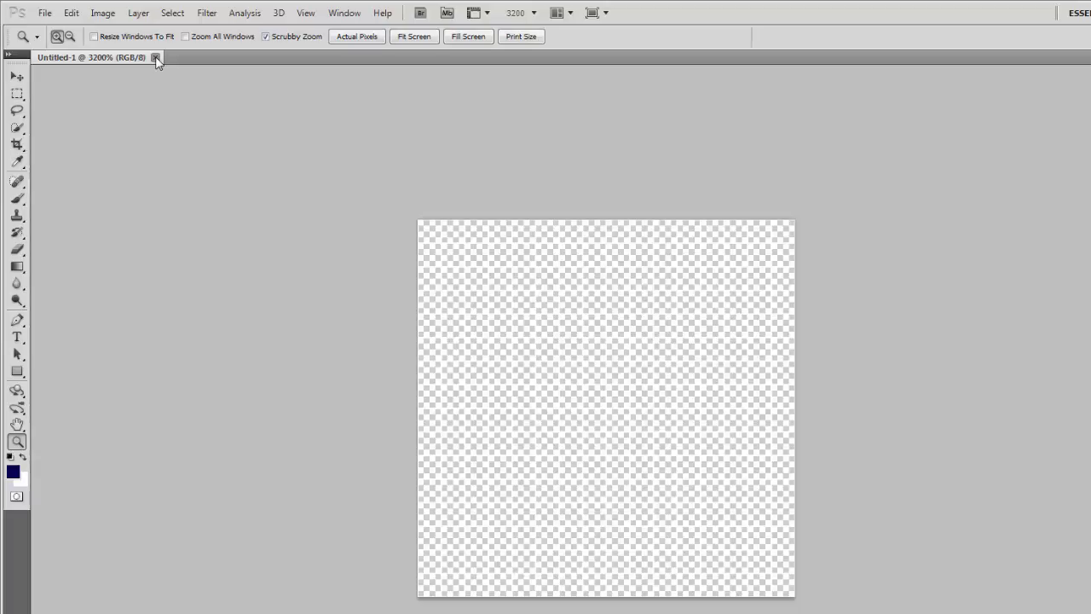
Replace the 16×16 document with a new 64×64 transparent one, zoomed to 600%.
left_click(155, 57)
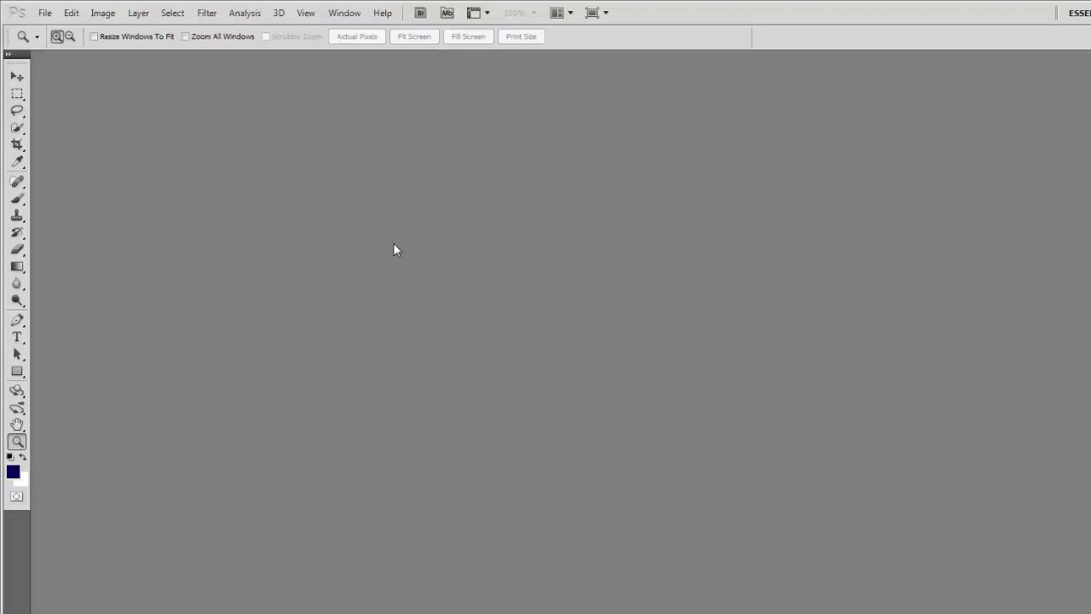
key("ctrl+n")
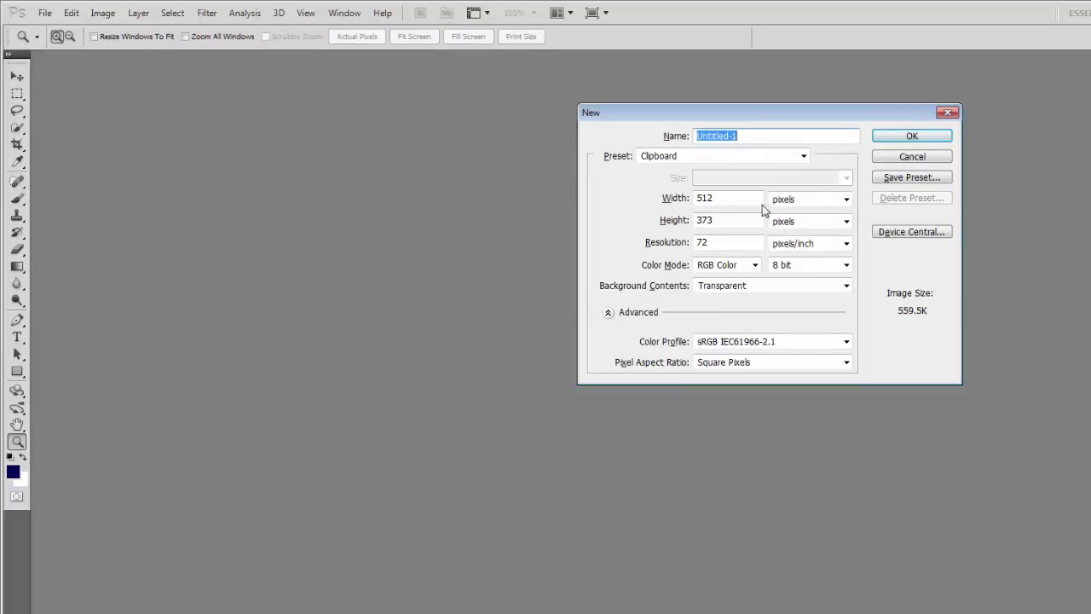
double_click(747, 201)
type("64")
key("Tab")
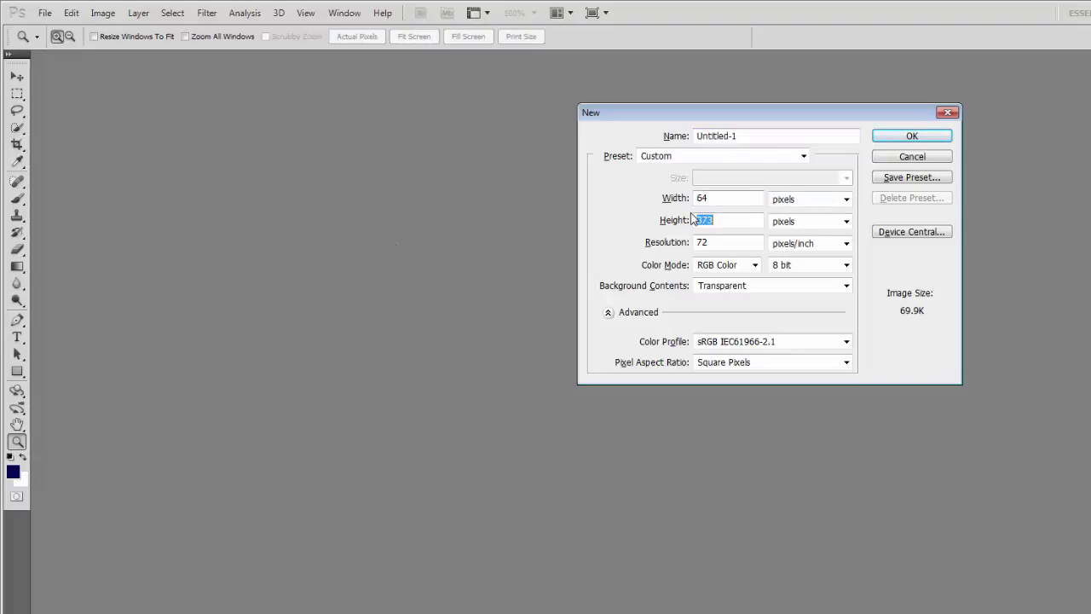
type("64")
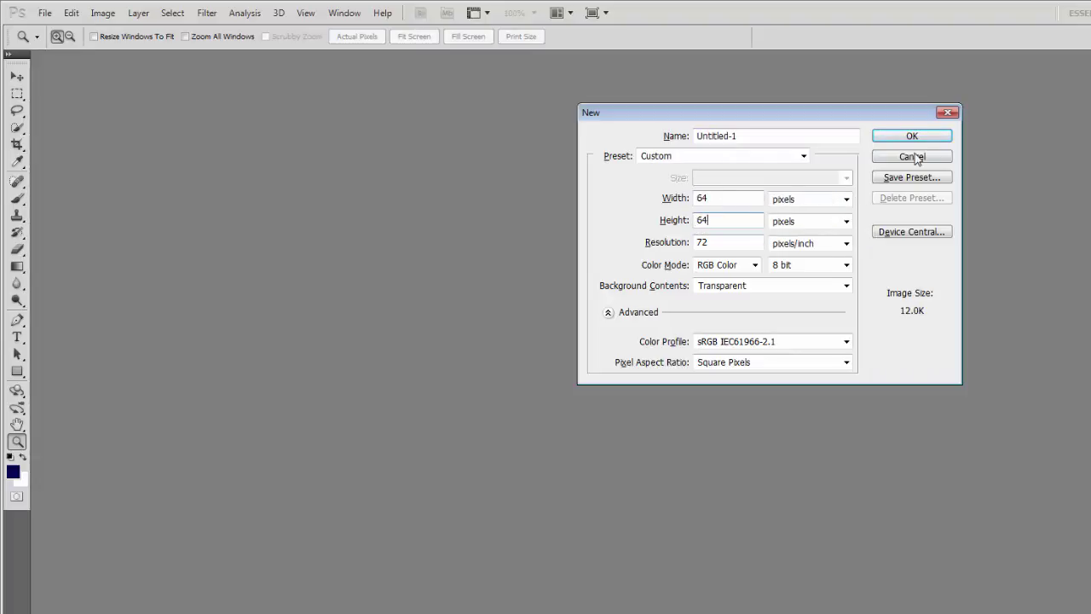
left_click(902, 139)
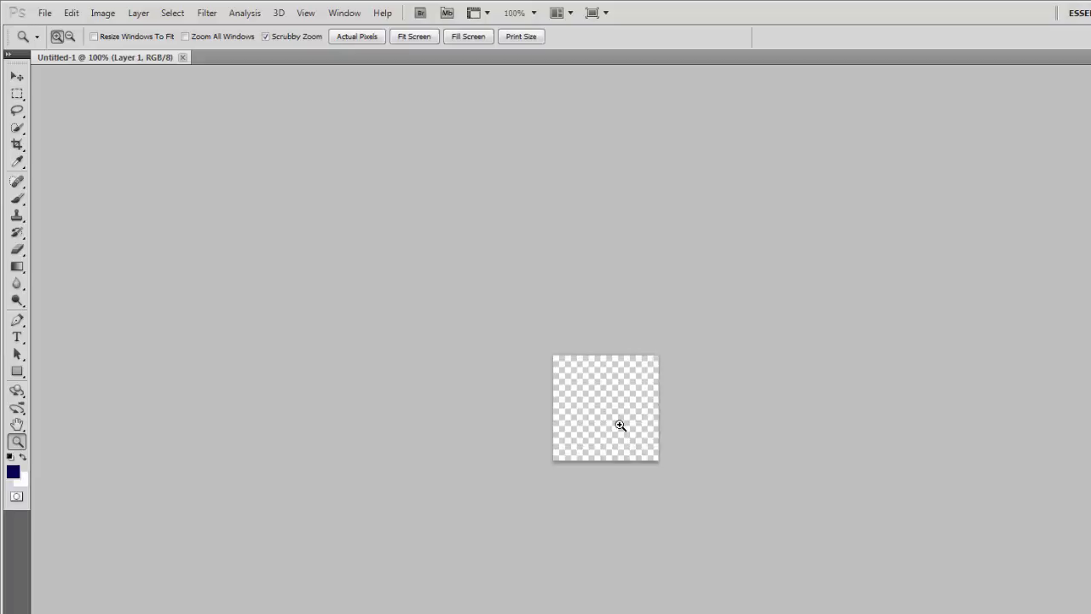
left_click_drag(620, 424, 634, 429)
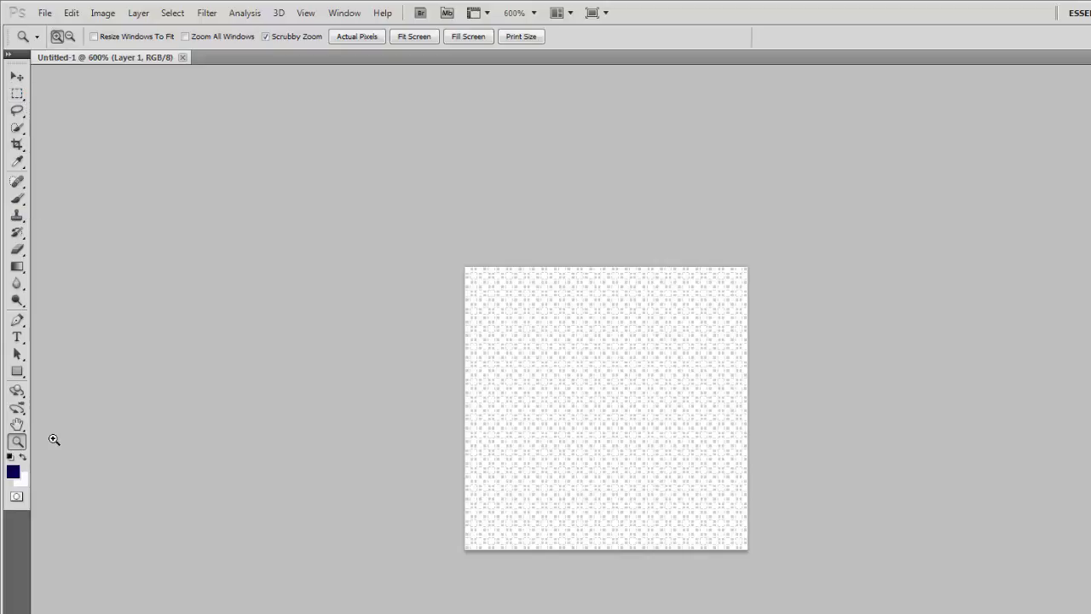
Paint the whole canvas greyish lavender (#88869d) with an enlarged brush.
left_click(13, 472)
left_click(766, 280)
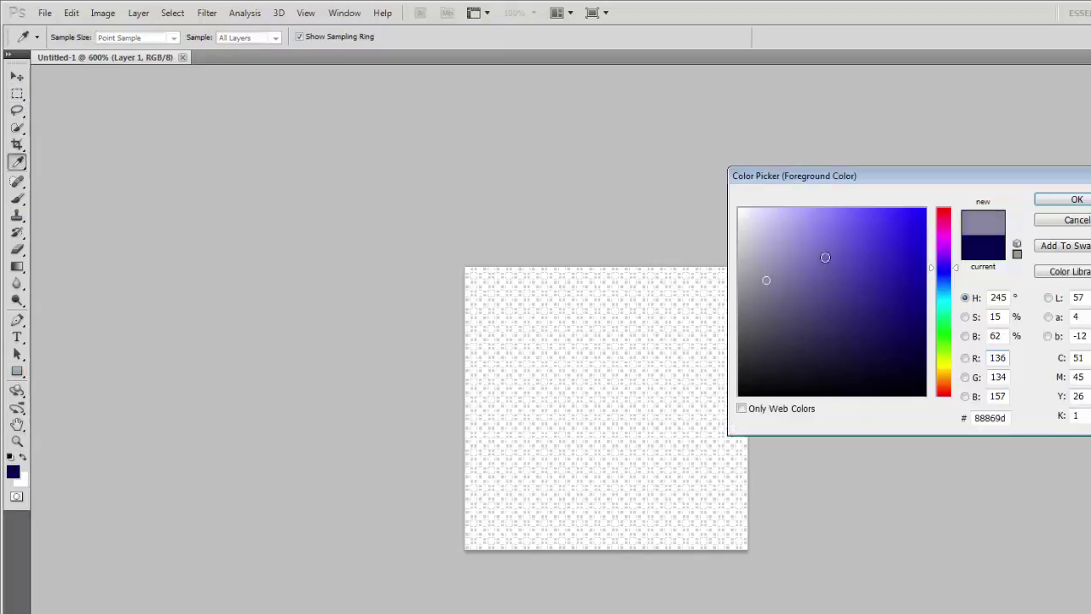
left_click(1075, 200)
key("z")
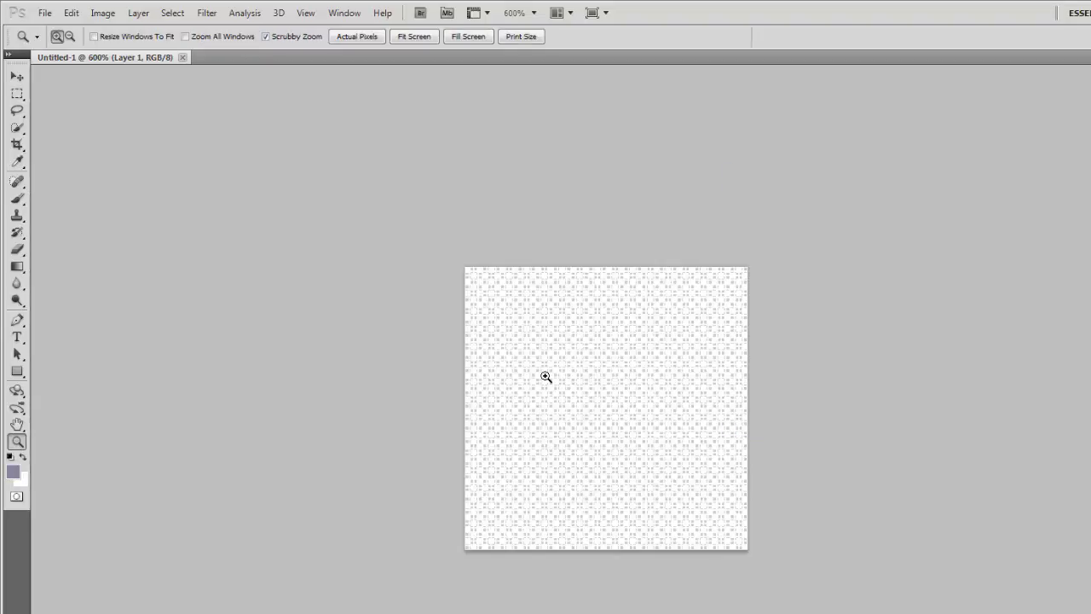
key("b")
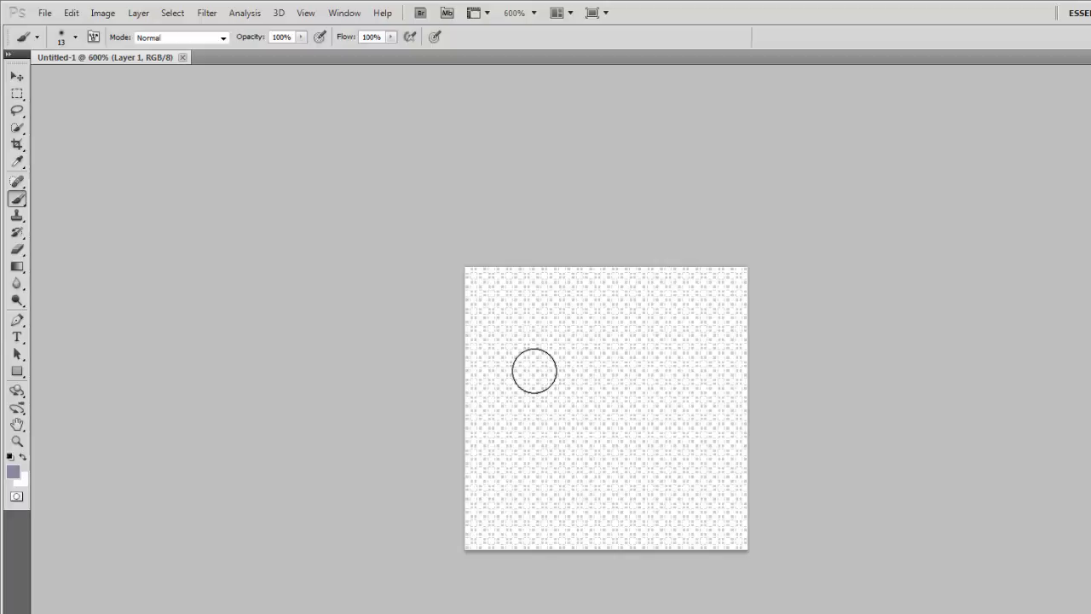
key("bracketright")
key("bracketright")
mouse_move(517, 322)
left_mouse_down()
mouse_move(497, 523)
mouse_move(615, 613)
mouse_move(670, 589)
mouse_move(724, 248)
left_mouse_up()
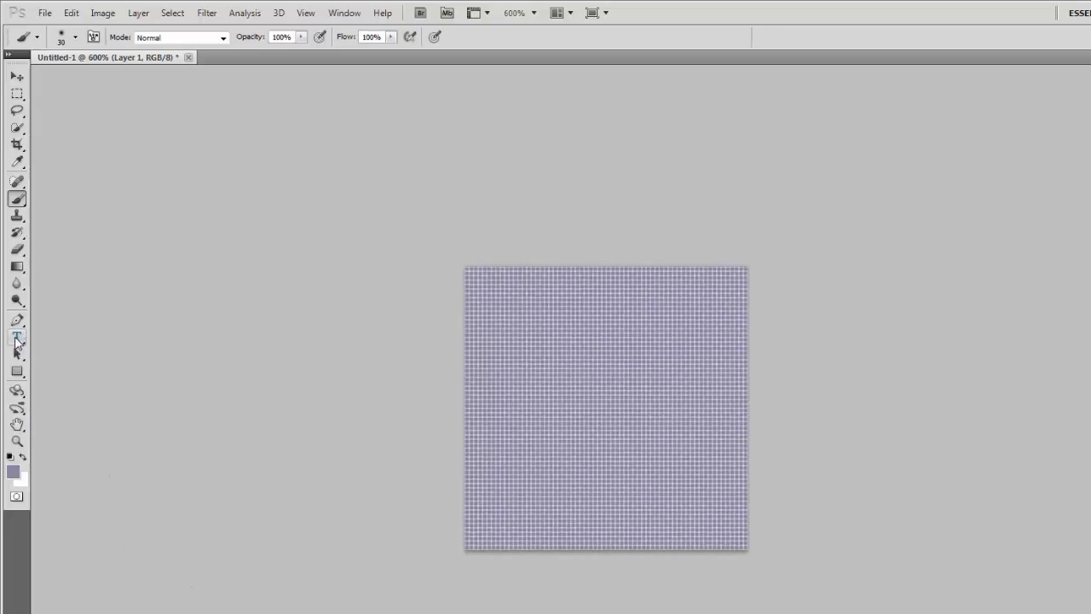
Place a text insertion point near the canvas centre and type 'a'.
left_click(17, 336)
left_click(558, 406)
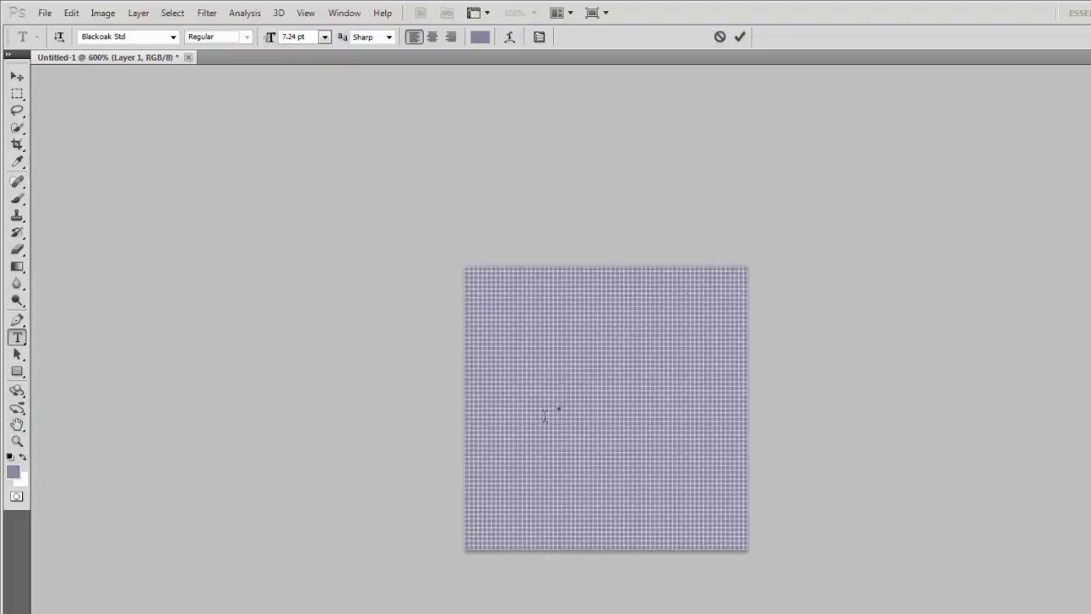
type("a")
Colour the selected text pure red (#ff0000).
key("ctrl+a")
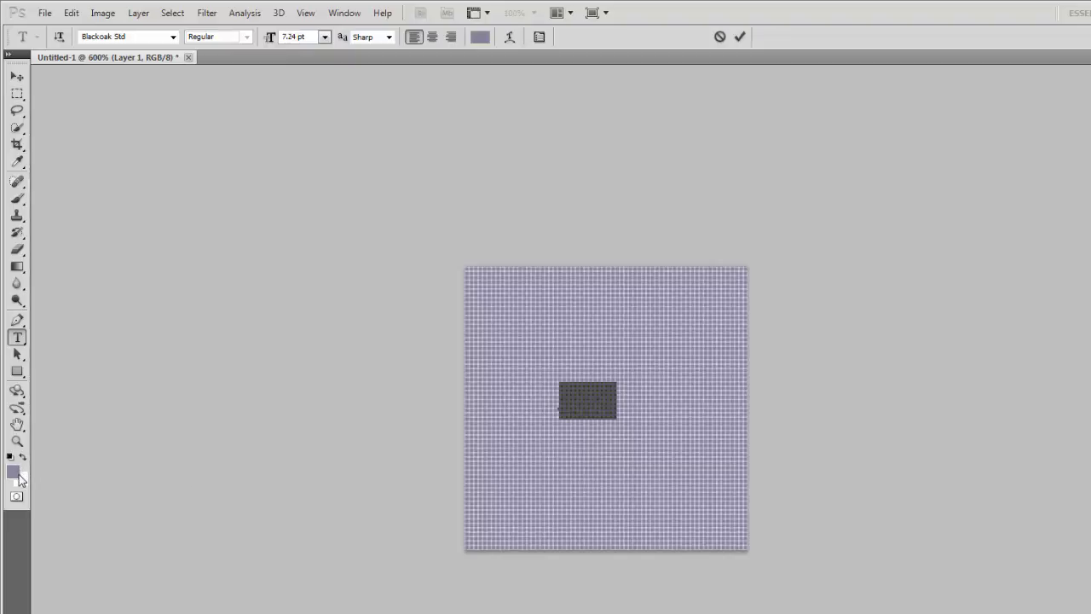
left_click(17, 474)
left_click(798, 336)
mouse_move(798, 336)
left_mouse_down()
mouse_move(755, 378)
mouse_move(912, 268)
mouse_move(944, 209)
left_mouse_up()
left_click(926, 208)
left_click(1056, 200)
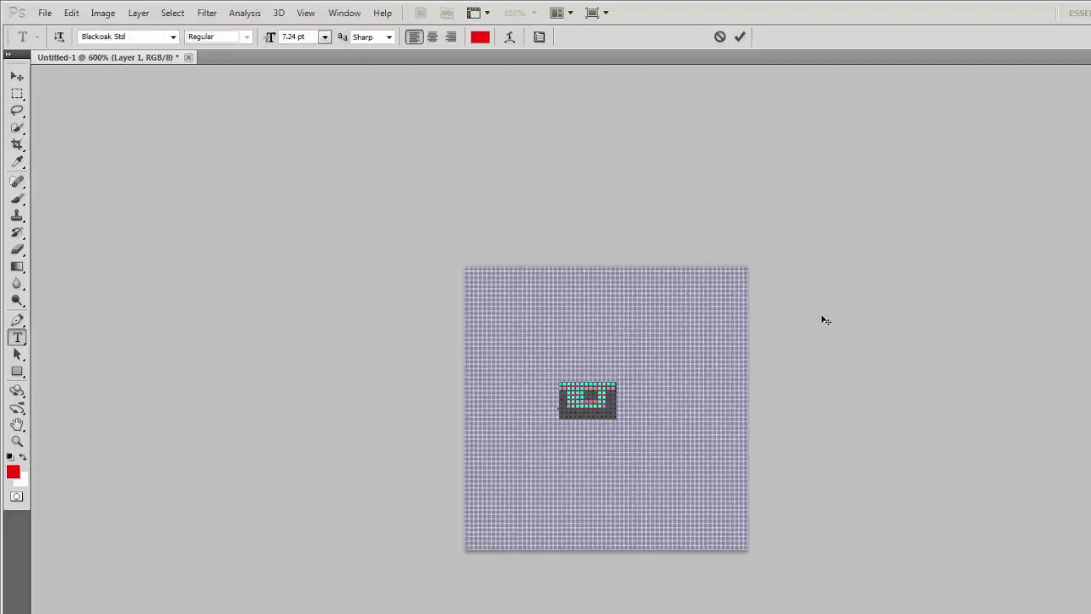
Enlarge and reposition the red U to fill the canvas, commit it, and zoom out to 400%.
mouse_move(620, 420)
left_mouse_down()
mouse_move(689, 480)
mouse_move(704, 511)
left_mouse_up()
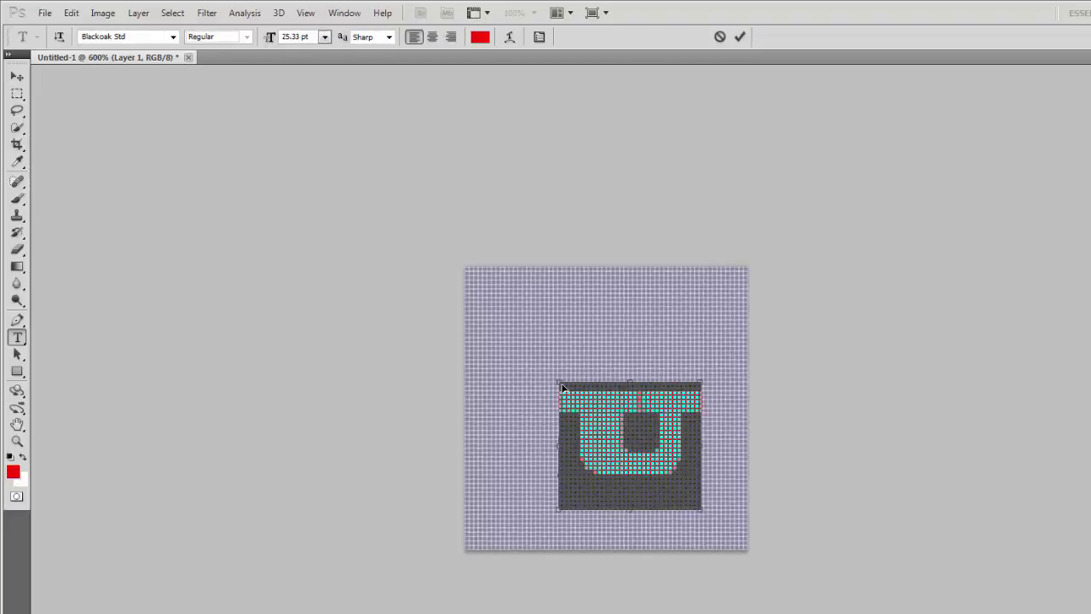
mouse_move(563, 387)
left_mouse_down()
mouse_move(528, 317)
mouse_move(487, 283)
left_mouse_up()
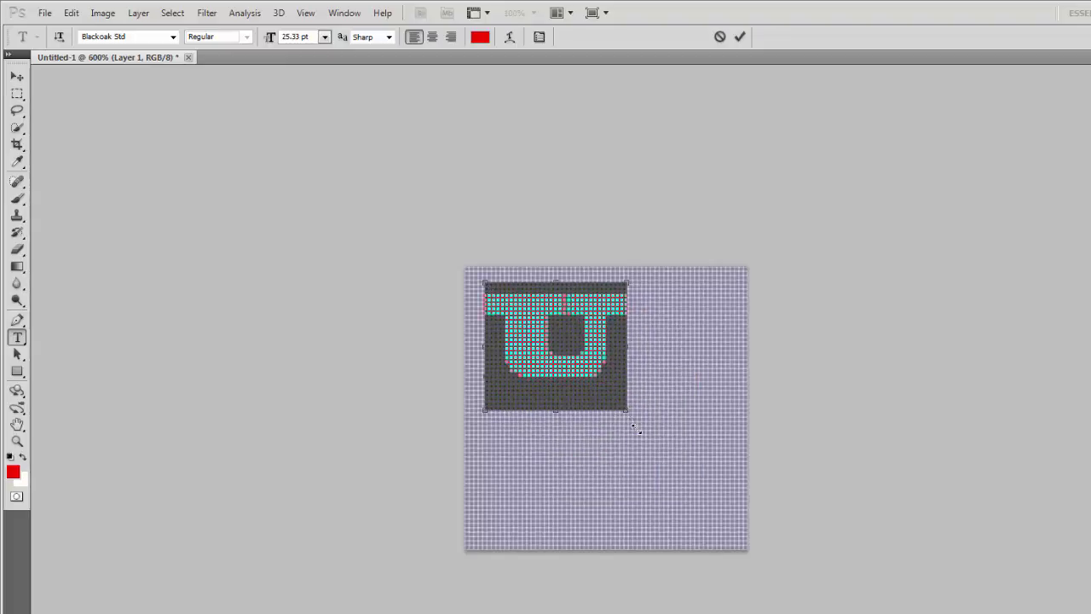
mouse_move(633, 426)
left_mouse_down()
mouse_move(707, 512)
mouse_move(735, 527)
mouse_move(740, 552)
left_mouse_up()
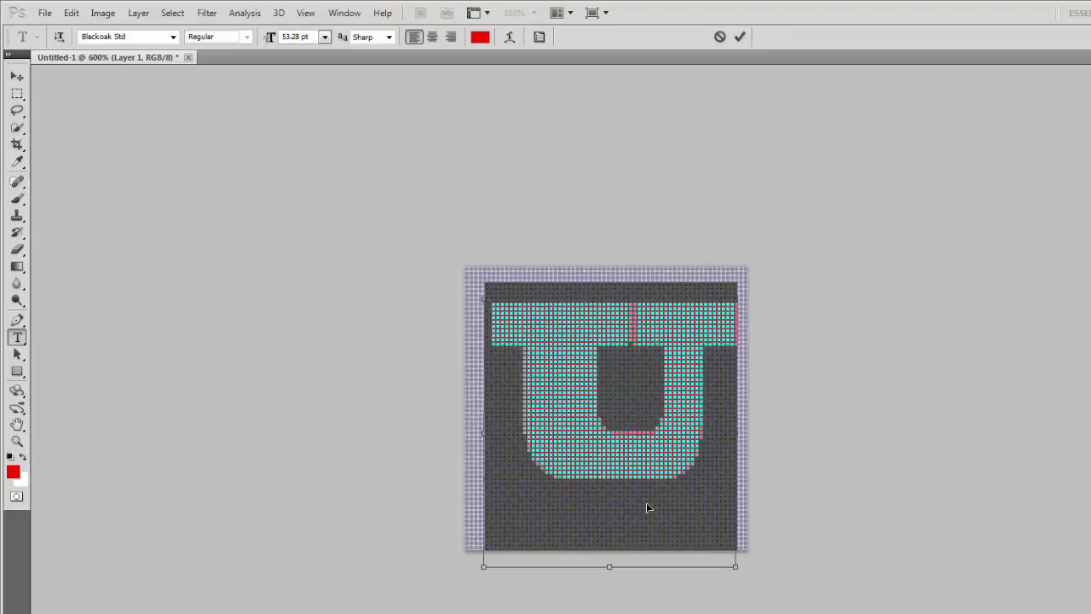
key("ctrl+Return")
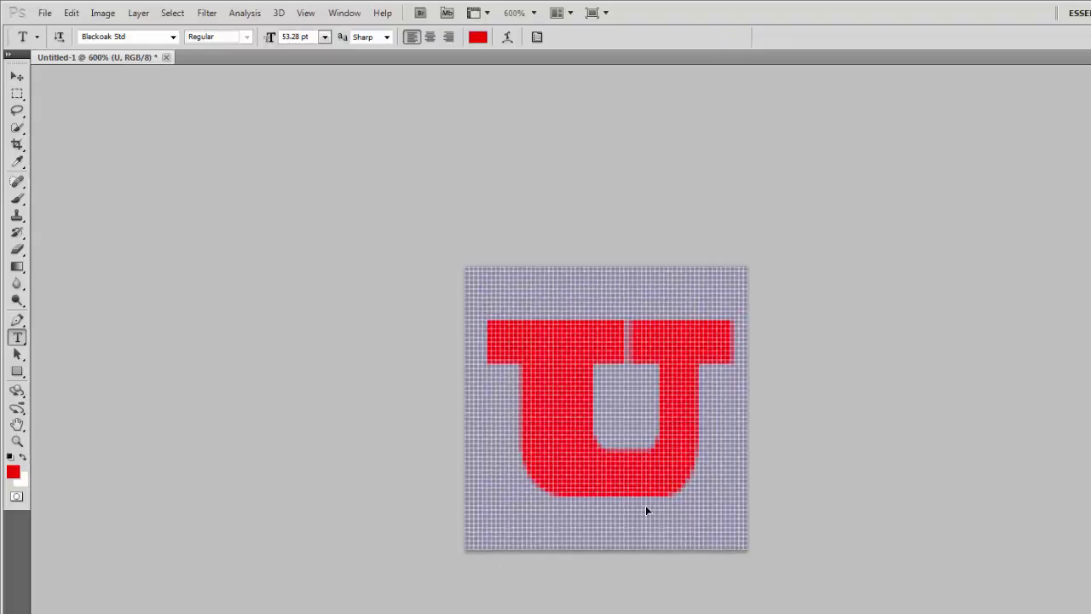
key("ctrl+minus")
key("ctrl+minus")
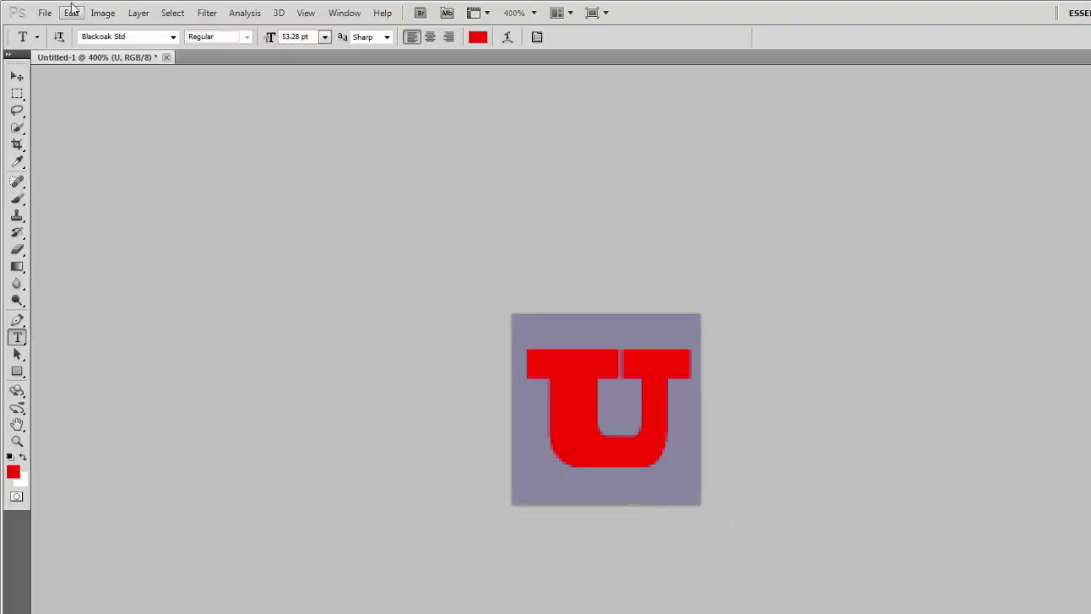
In Image Size, change the constrained pixel width from 64 to 16.
left_click(103, 13)
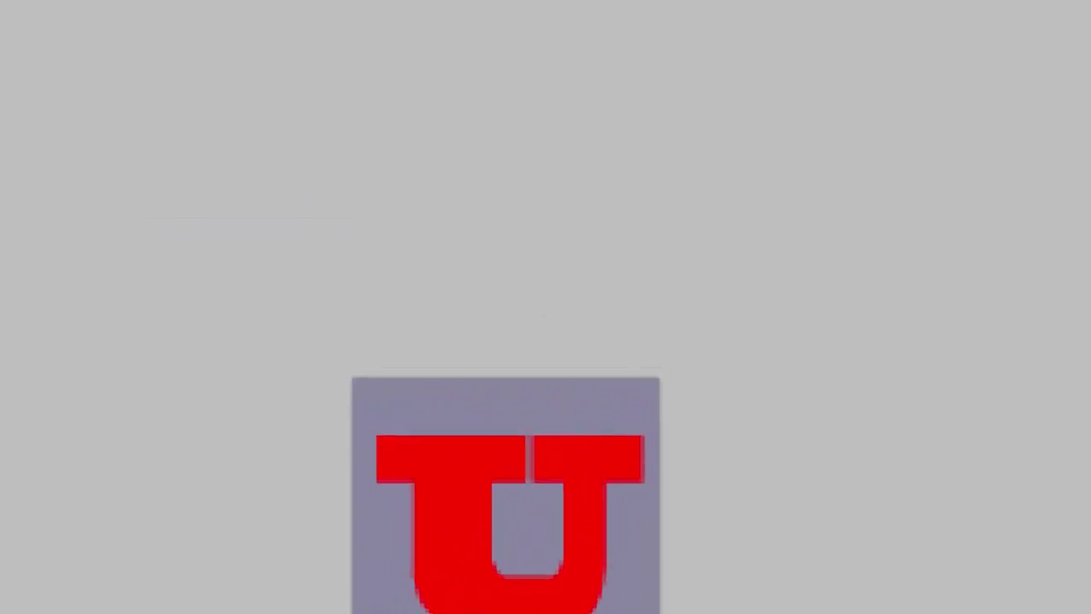
left_click(125, 269)
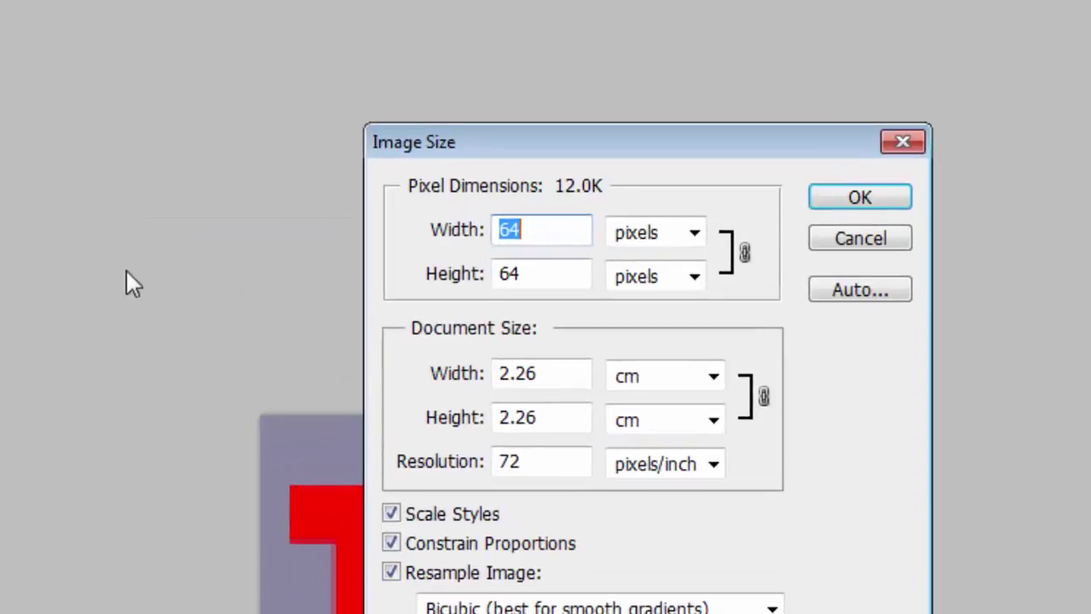
left_click(697, 383)
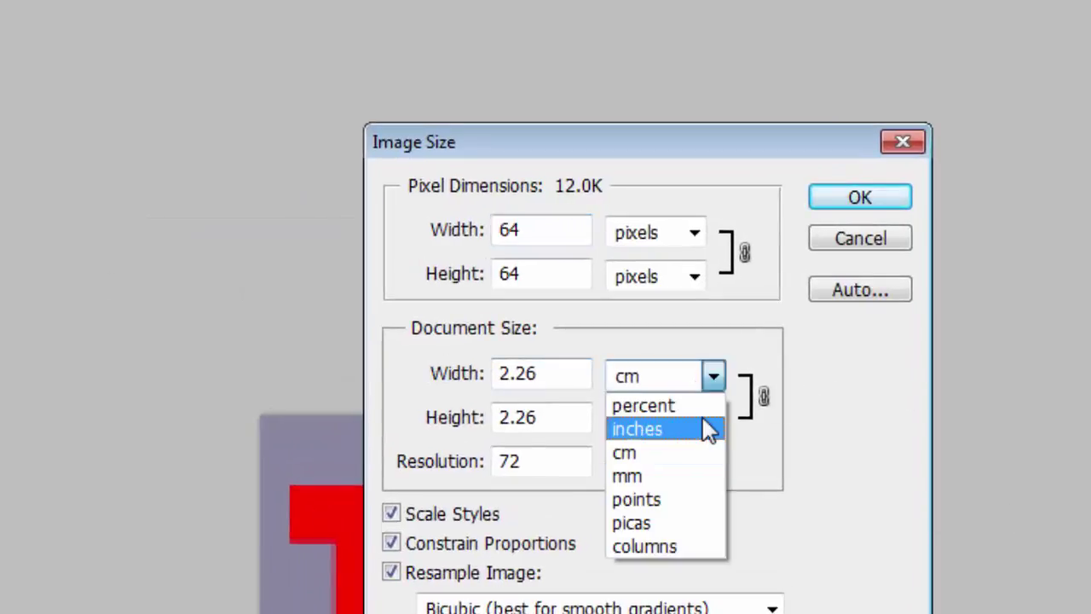
left_click(572, 230)
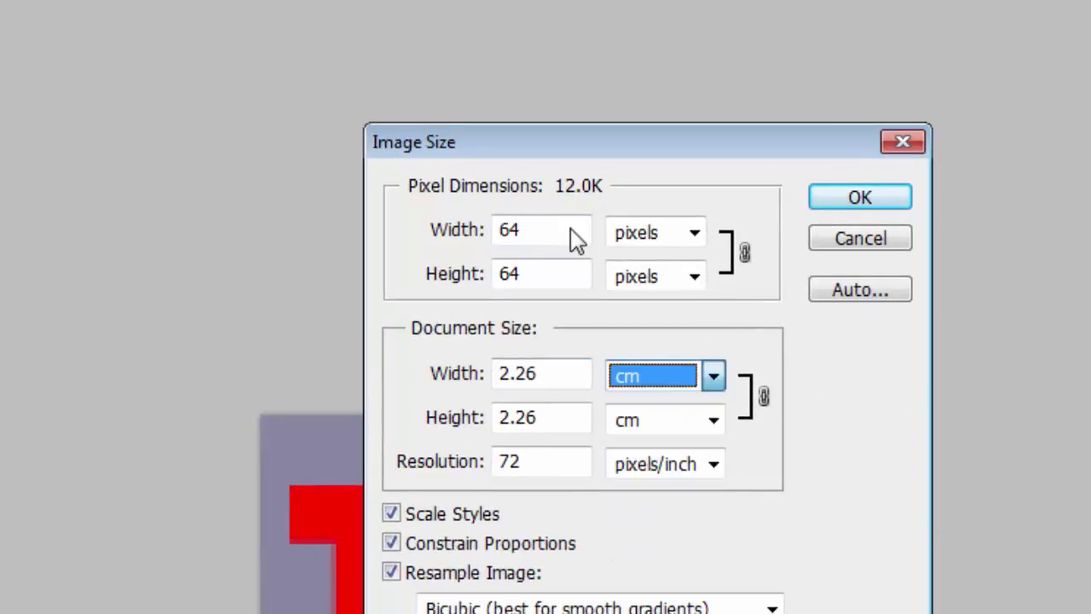
double_click(505, 228)
type("1")
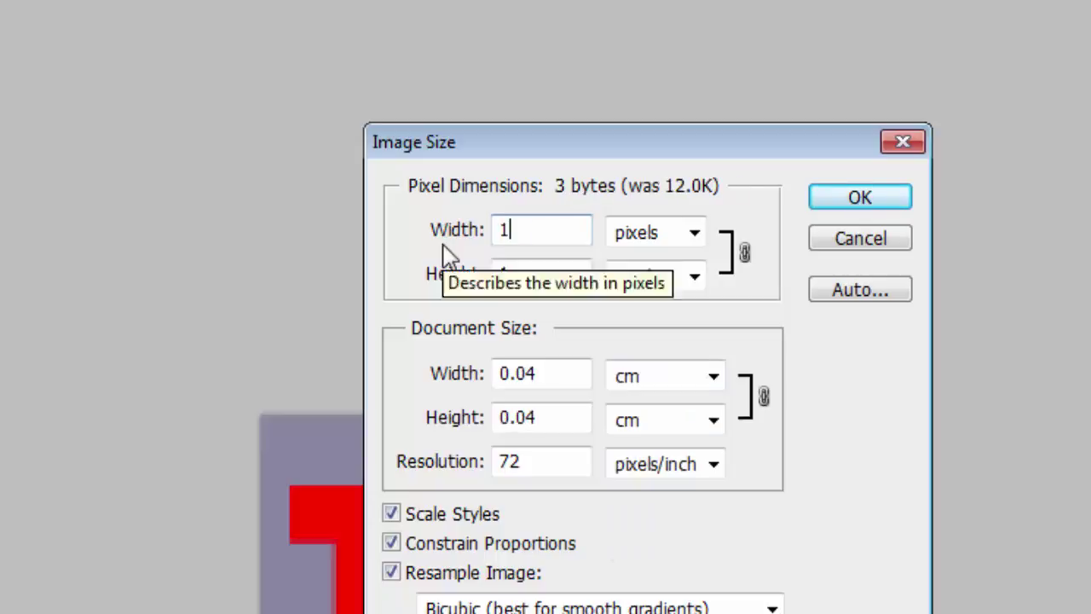
type("6")
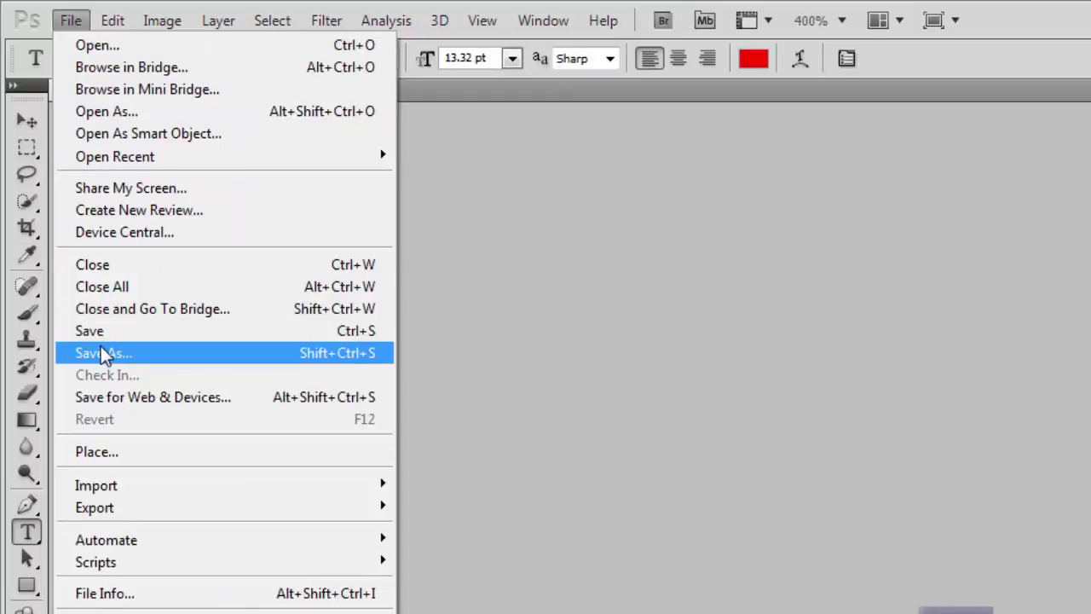
left_click(101, 350)
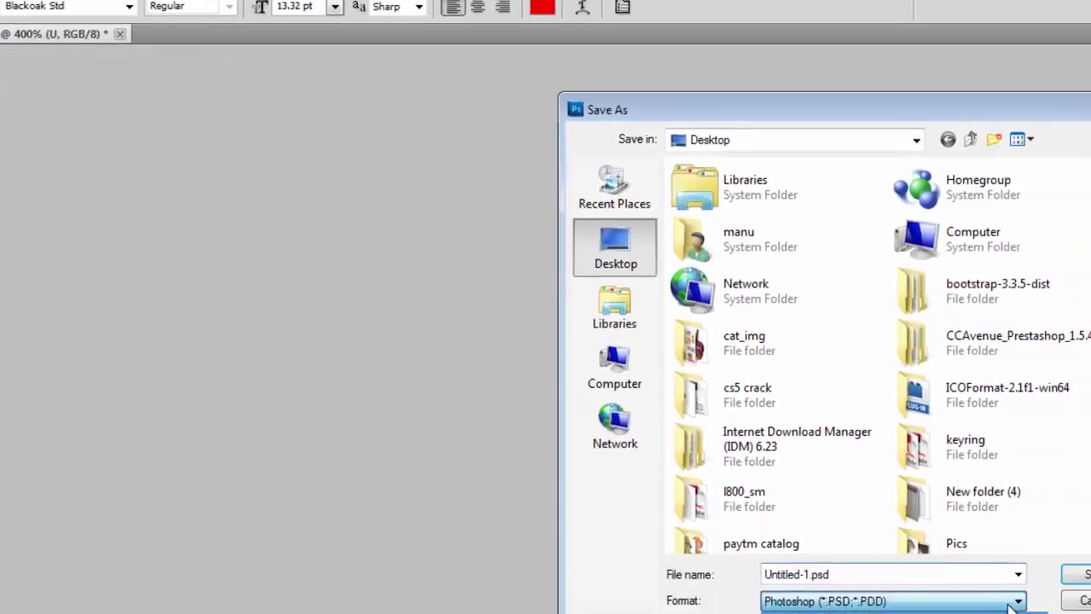
left_click(635, 407)
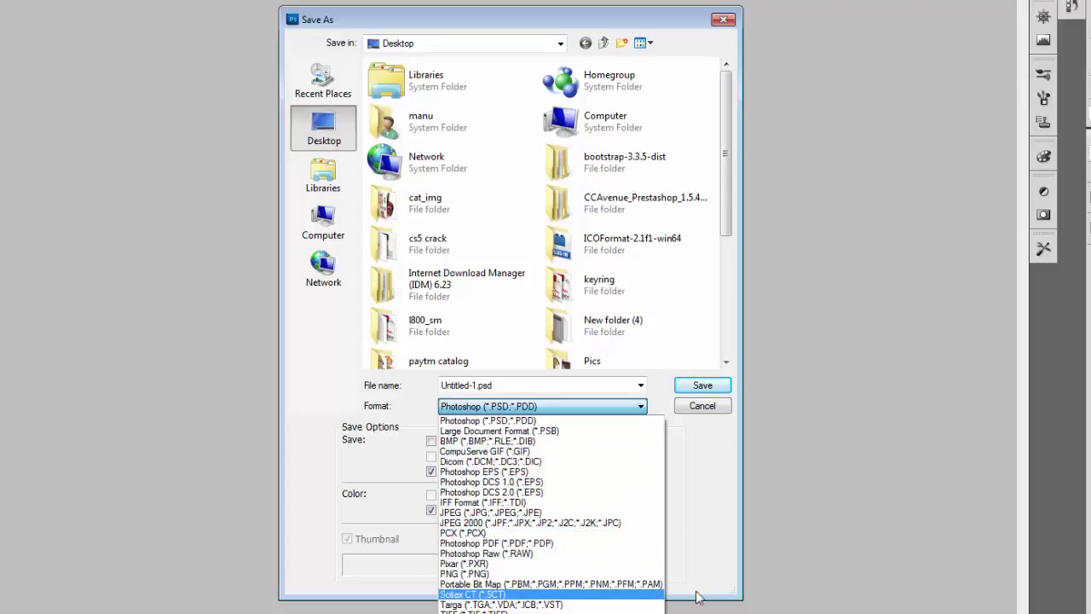
left_click(691, 540)
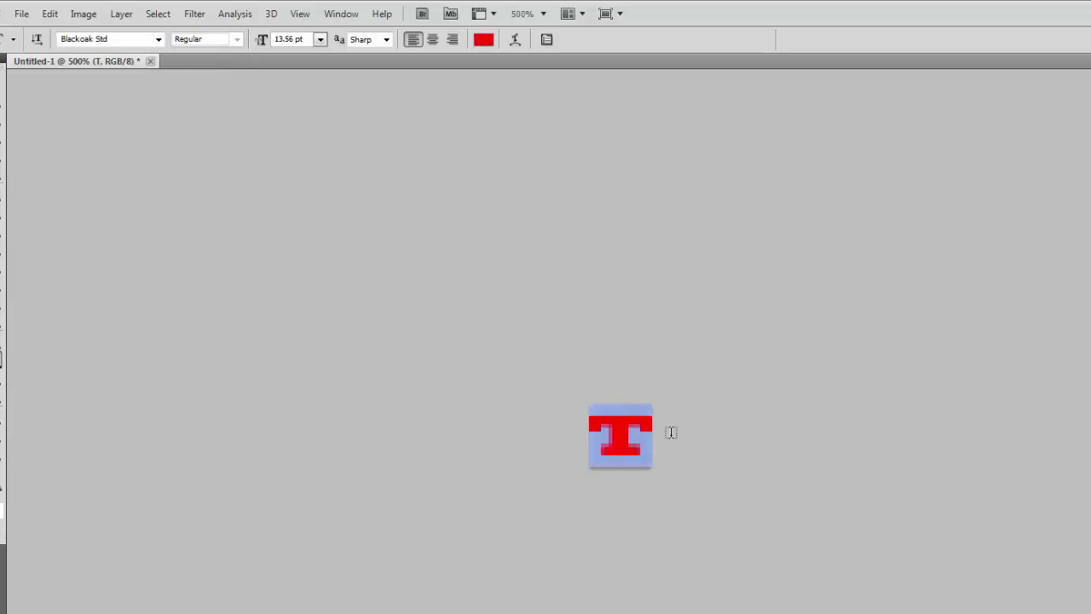
Start Save As and choose the ICO (Windows Icon) (*.ICO) format.
left_click(21, 15)
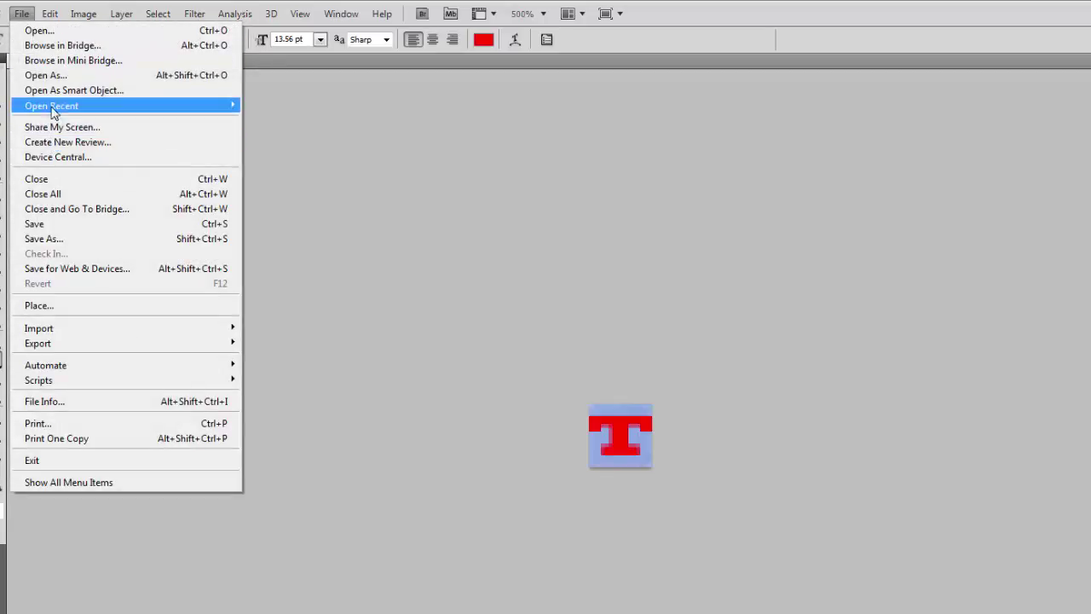
left_click(60, 238)
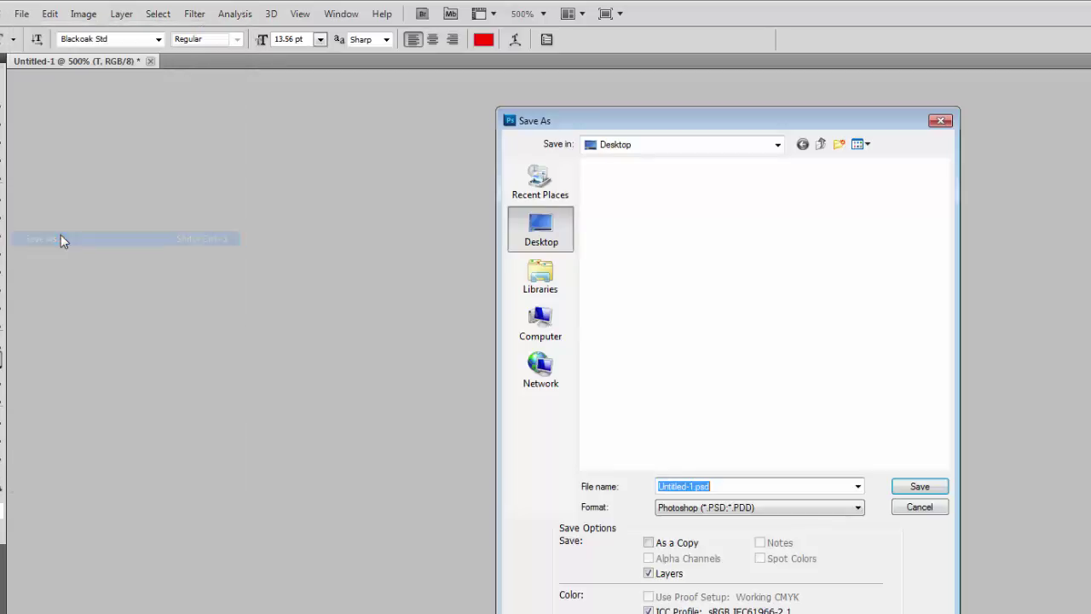
left_click(844, 509)
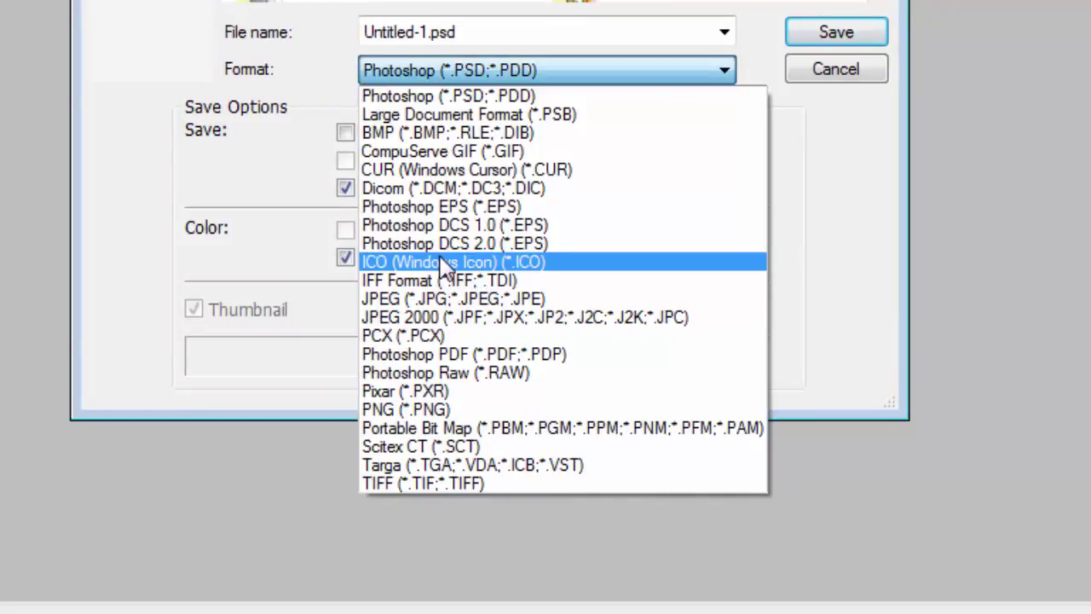
left_click(390, 264)
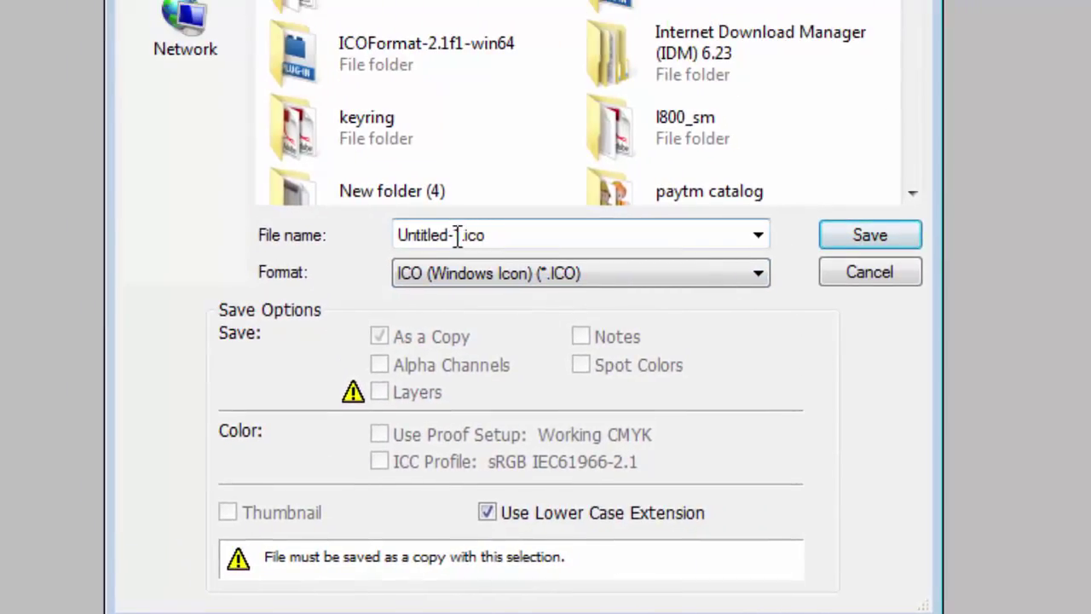
Rename the file to favicon.ico.
double_click(457, 236)
left_click_drag(461, 236, 122, 236)
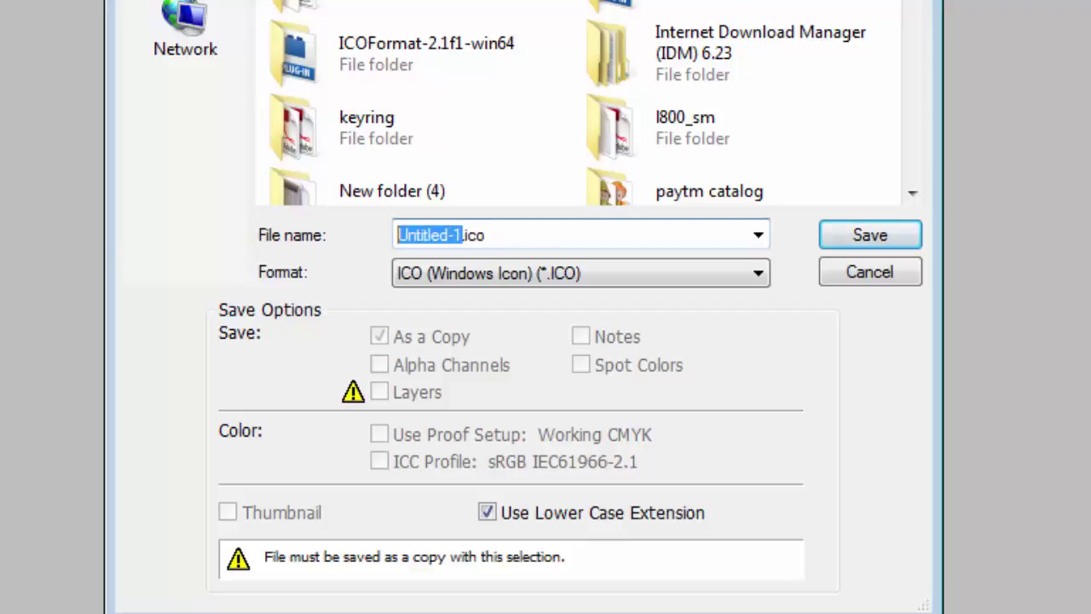
type("fa")
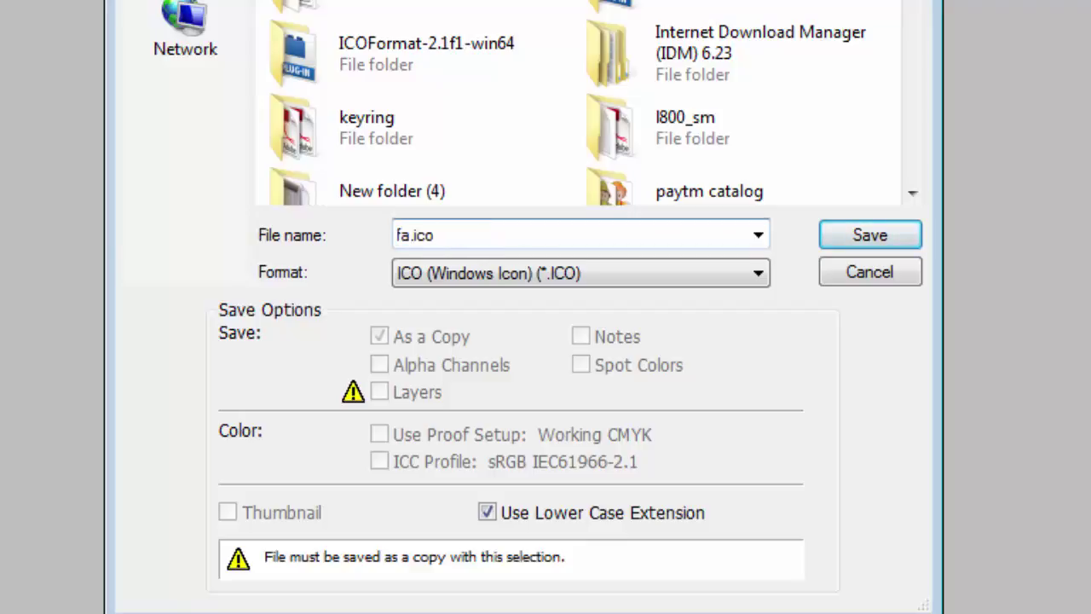
type("vicon")
left_click(857, 238)
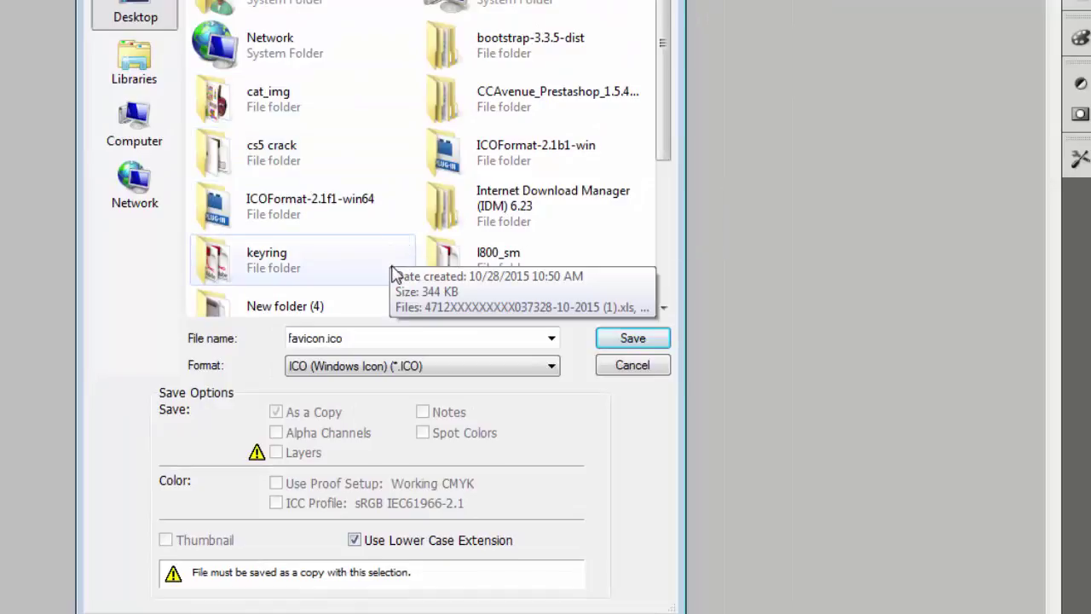
Create a new 'favicon' folder on the Desktop and save the icon there as Standard ICO.
right_click(393, 267)
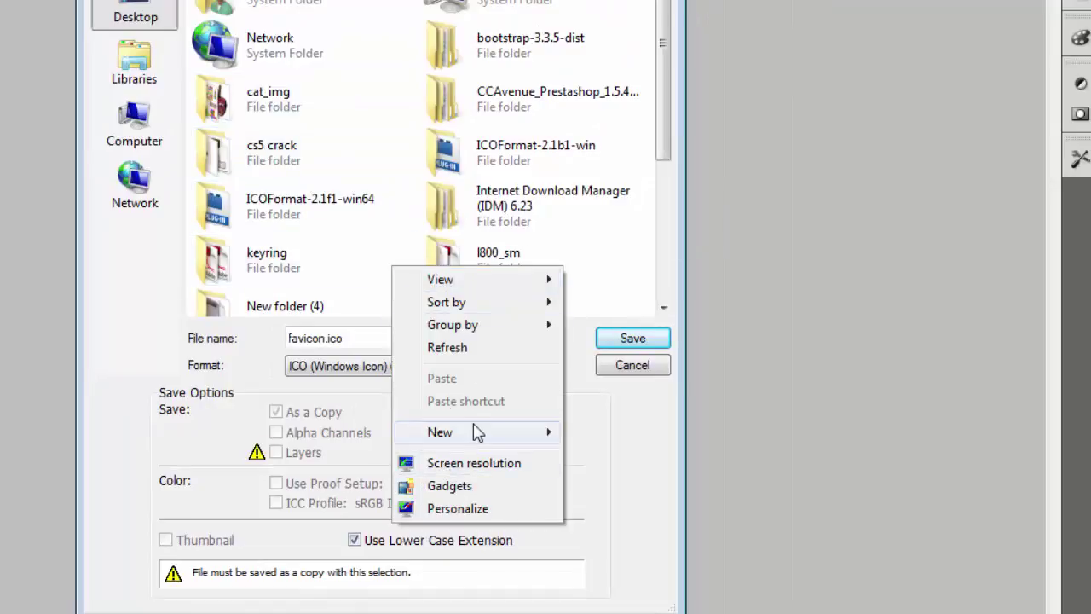
mouse_move(478, 432)
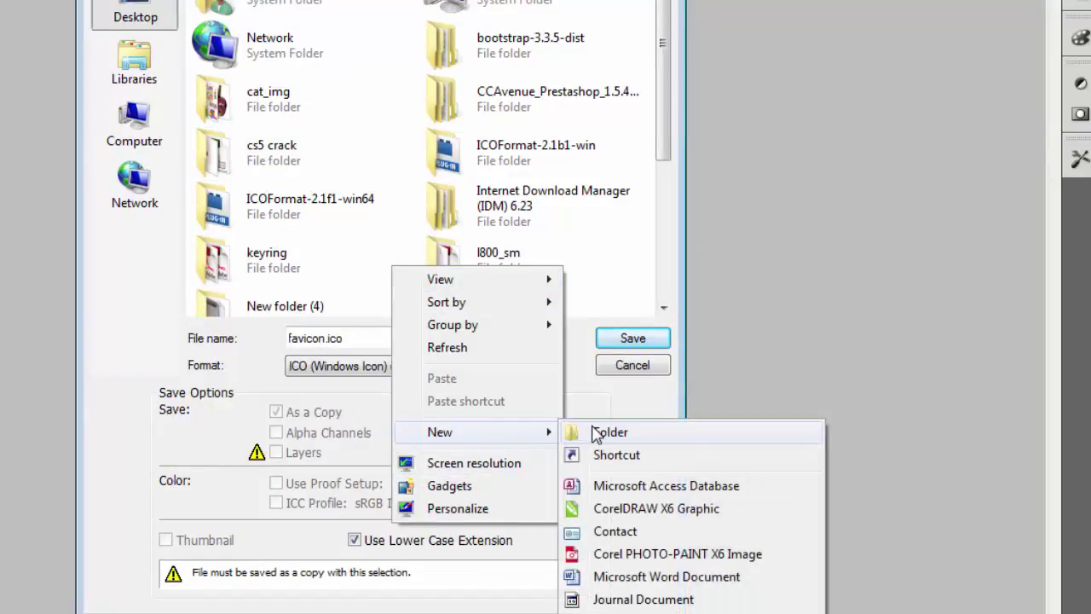
left_click(579, 431)
type("fa")
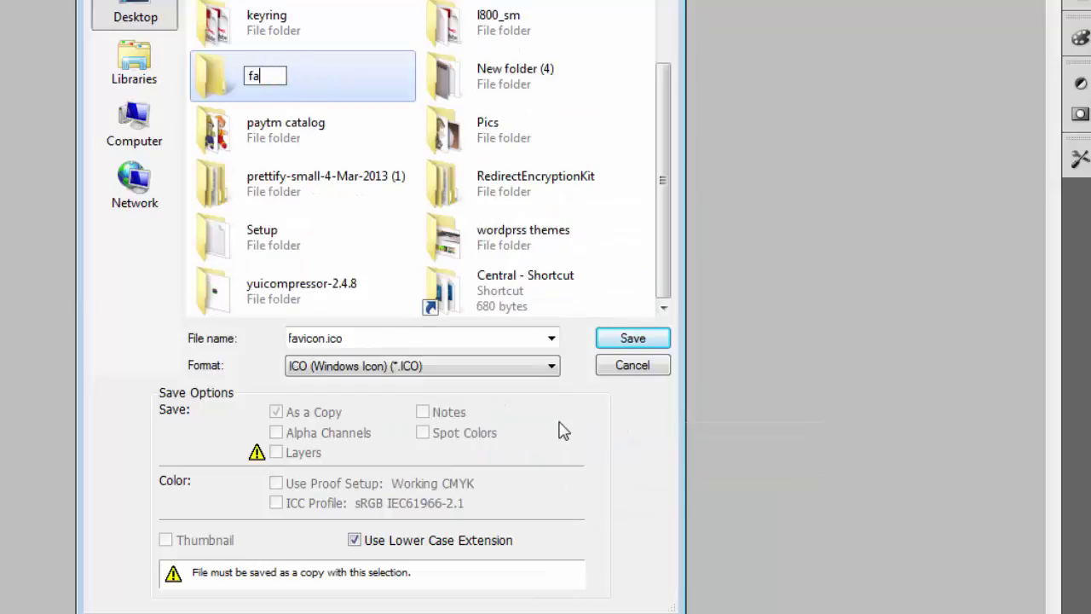
type("vicon")
key("Return")
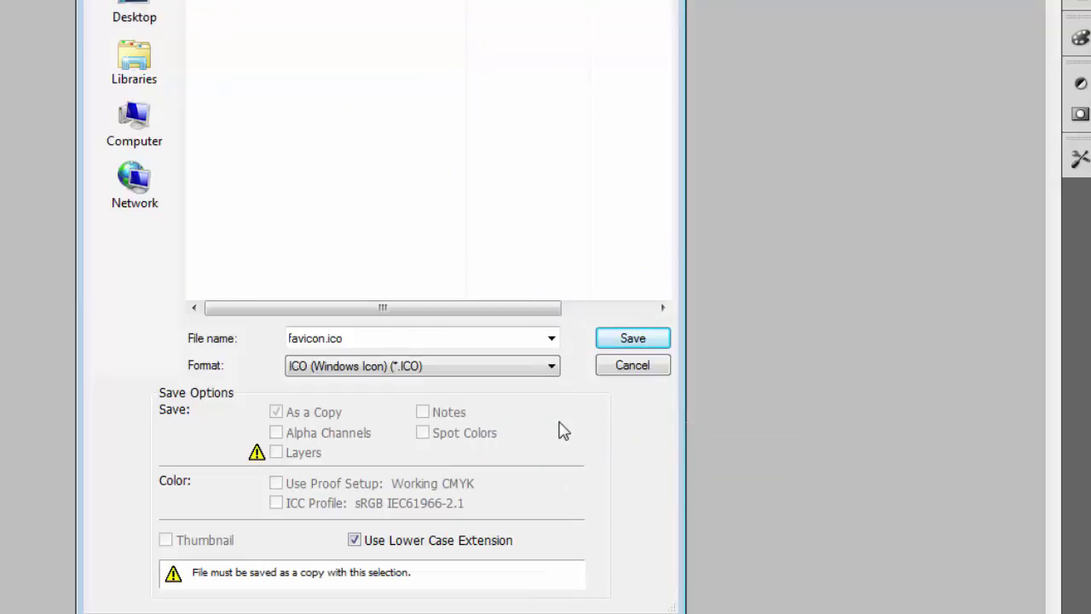
left_click(622, 340)
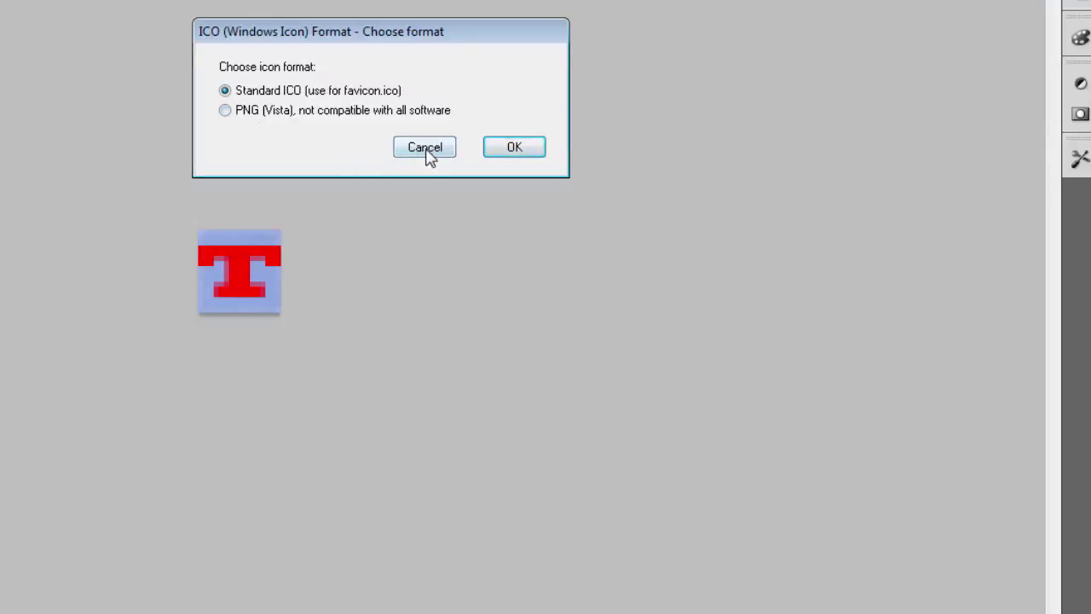
left_click(518, 153)
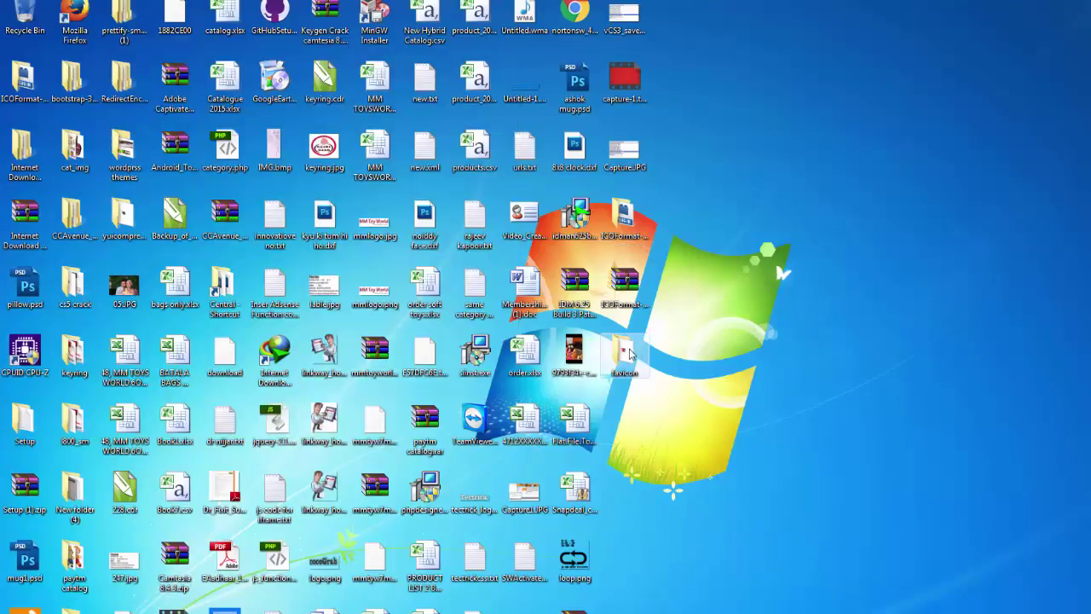
Open the desktop favicon folder and inspect favicon.ico through its right-click menu.
double_click(627, 354)
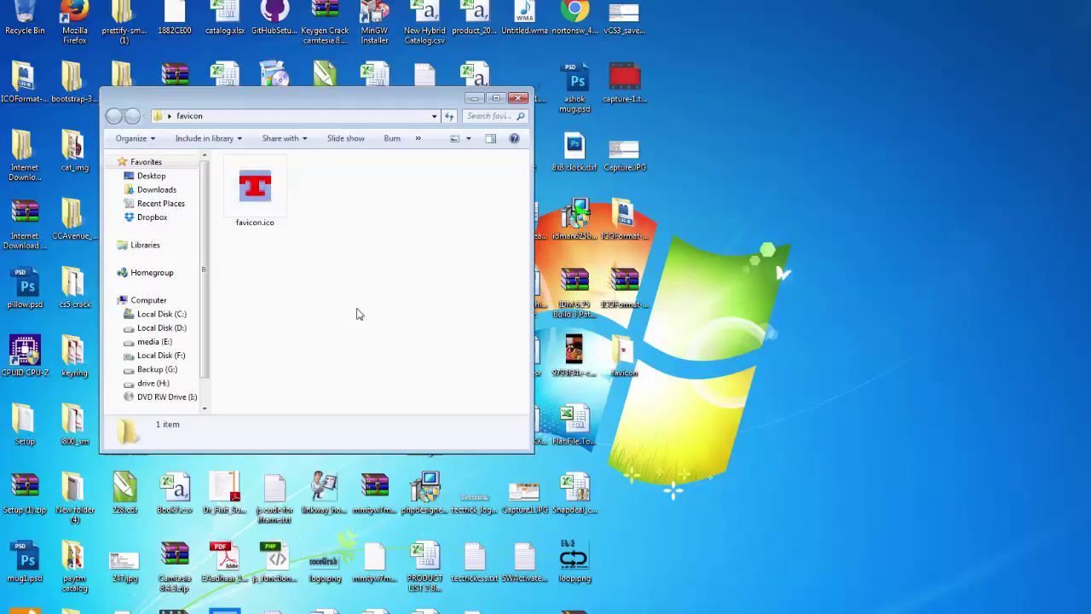
left_click(274, 183)
right_click(275, 182)
left_click(480, 283)
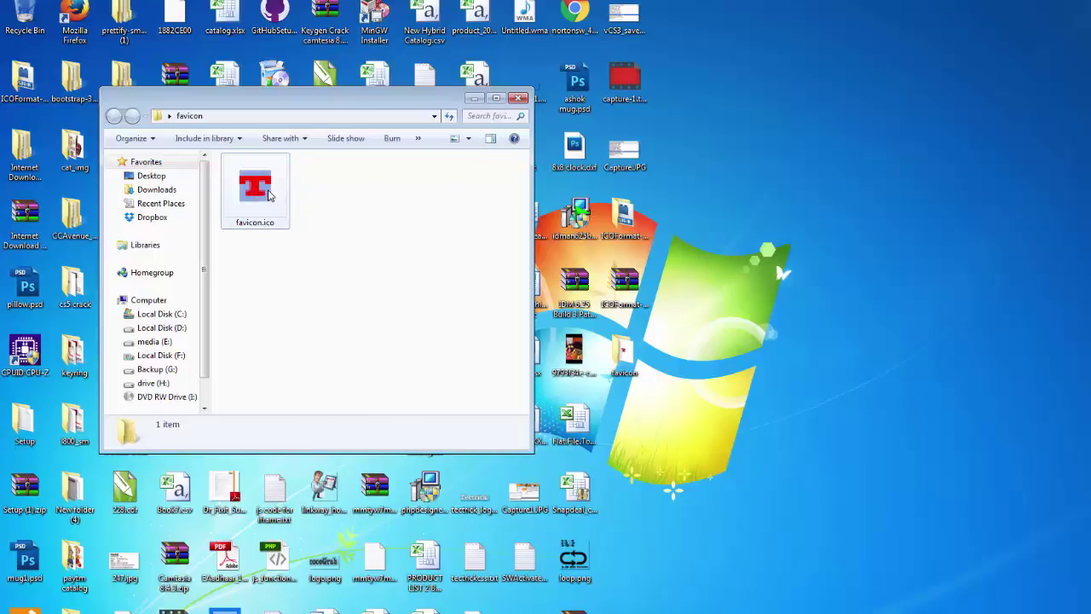
right_click(267, 201)
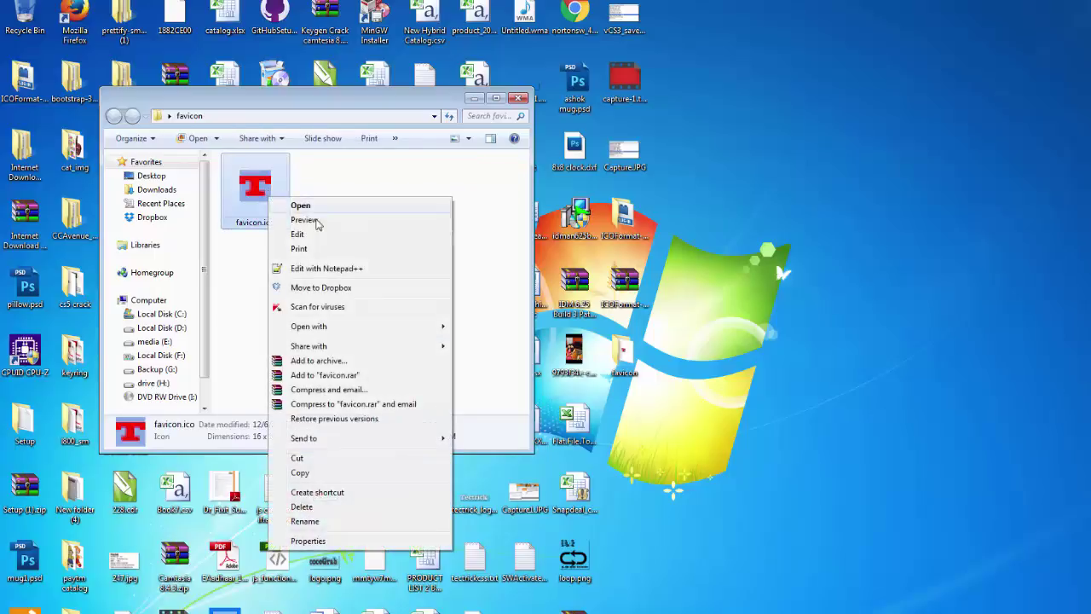
left_click(472, 248)
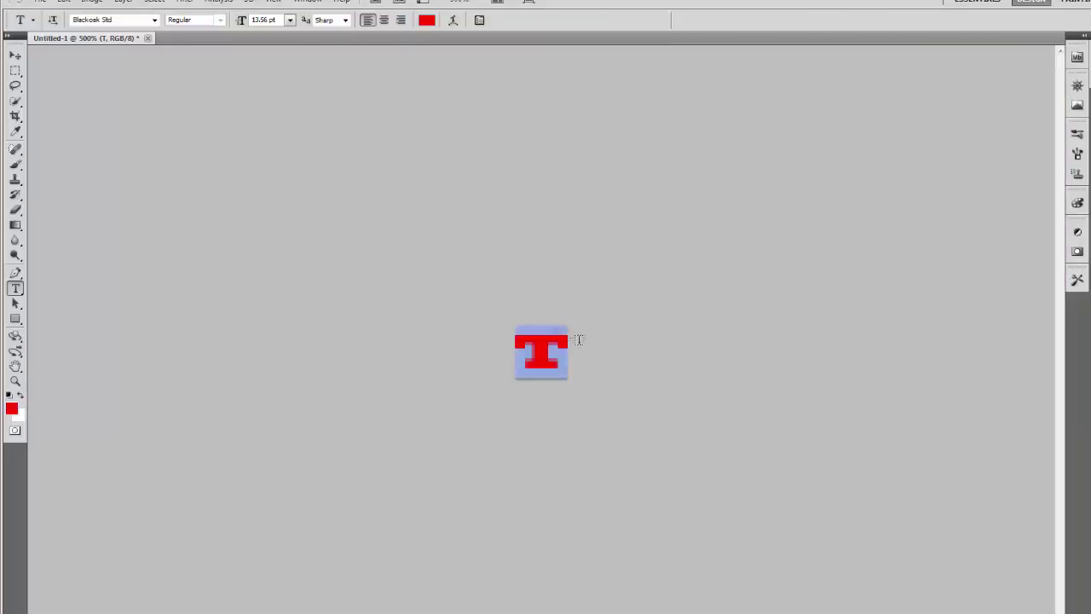
Highlight the red letter T on the icon canvas in text edit mode.
left_click_drag(565, 344, 511, 352)
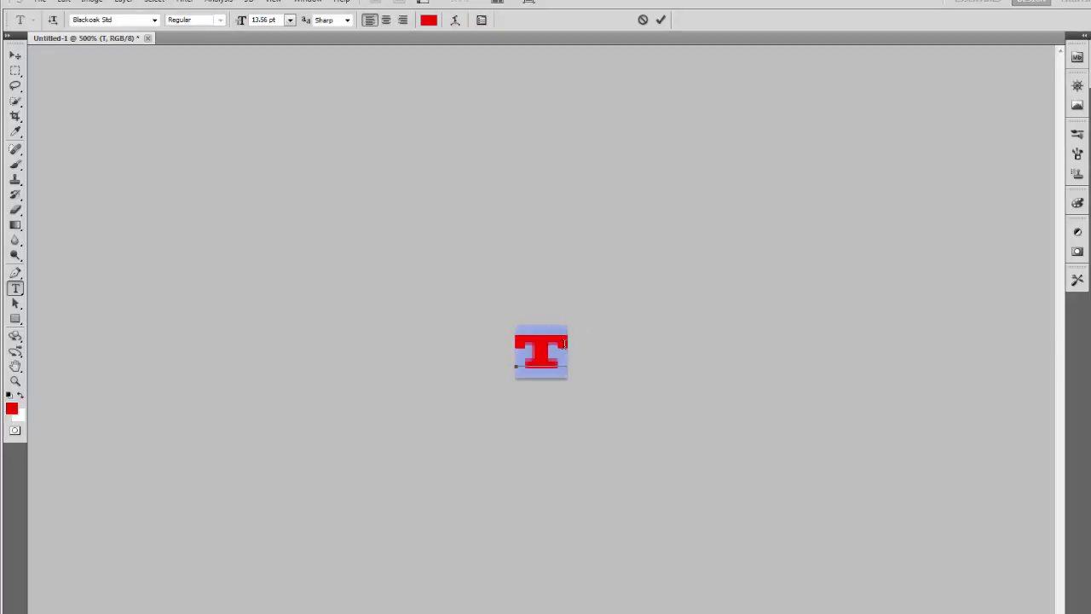
left_click_drag(563, 342, 513, 346)
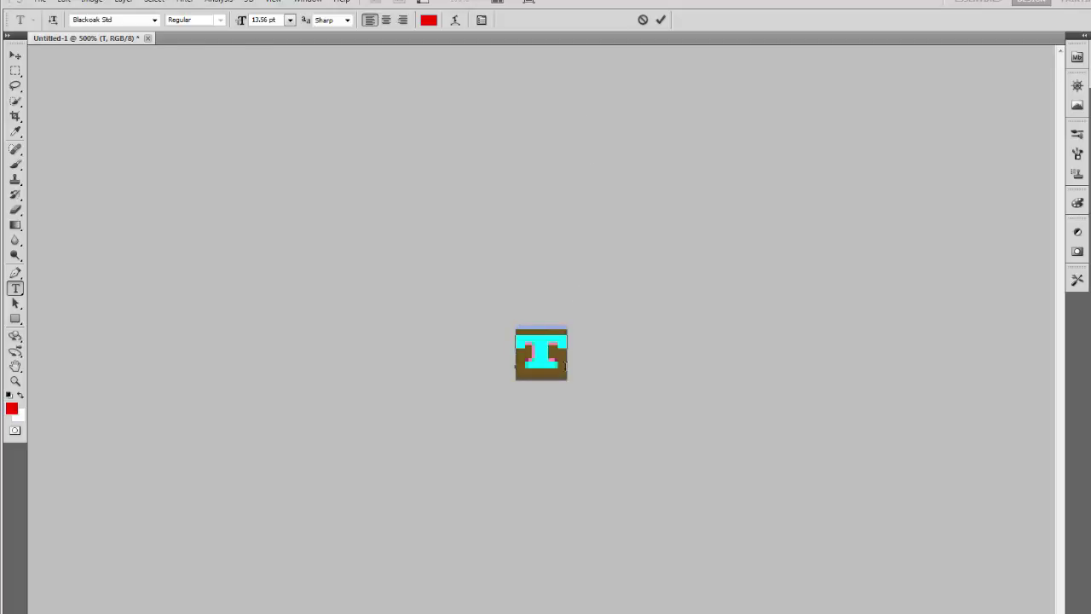
left_click_drag(565, 363, 525, 364)
left_click_drag(566, 343, 526, 354)
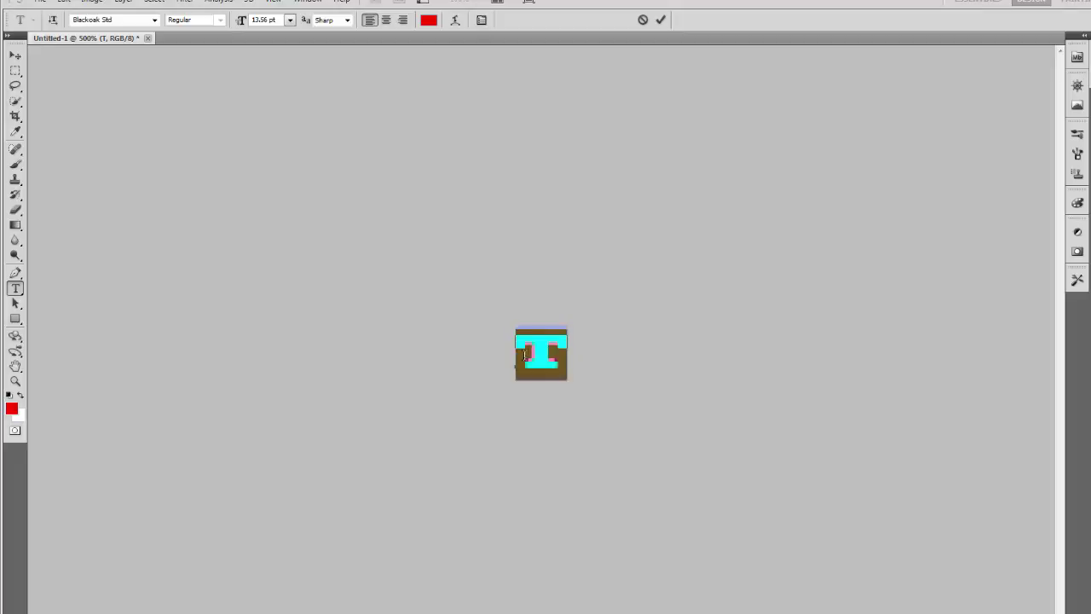